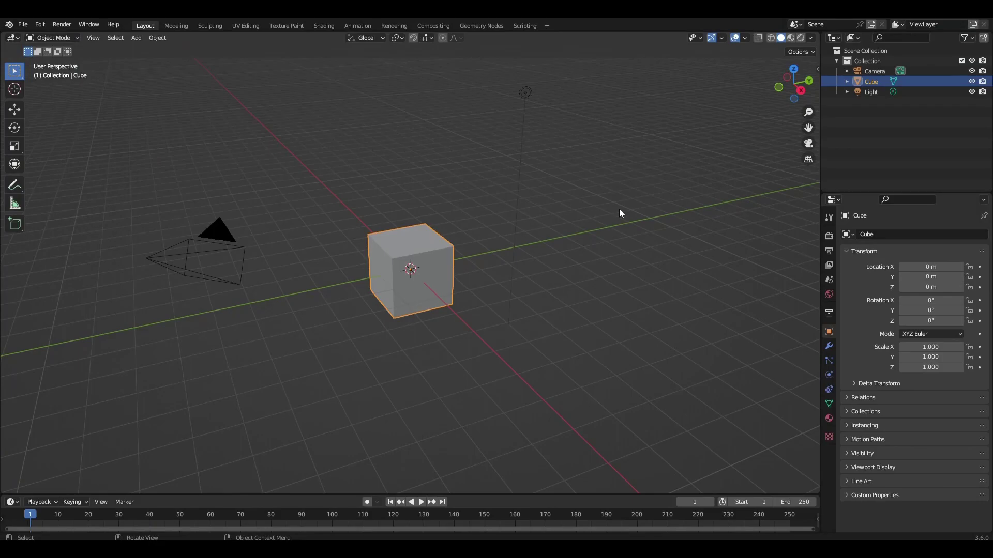
Delete all the default scene objects and add a new cube.
key("a")
key("Delete")
key("shift+a")
mouse_move(621, 213)
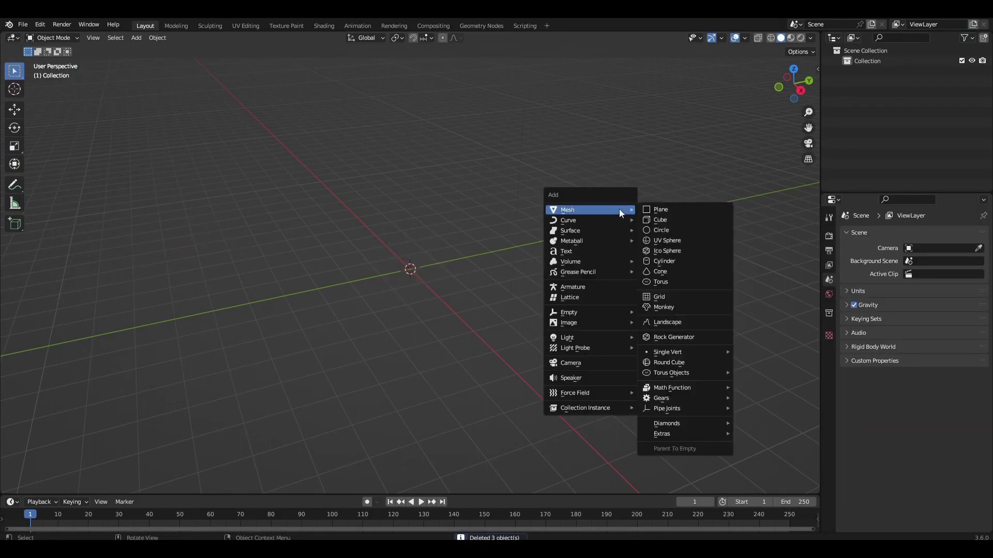
left_click(648, 220)
Duplicate the cube in place and delete only the duplicate's faces, keeping its edges as a wireframe.
key("KP_1")
scroll(646, 221, "up", 5)
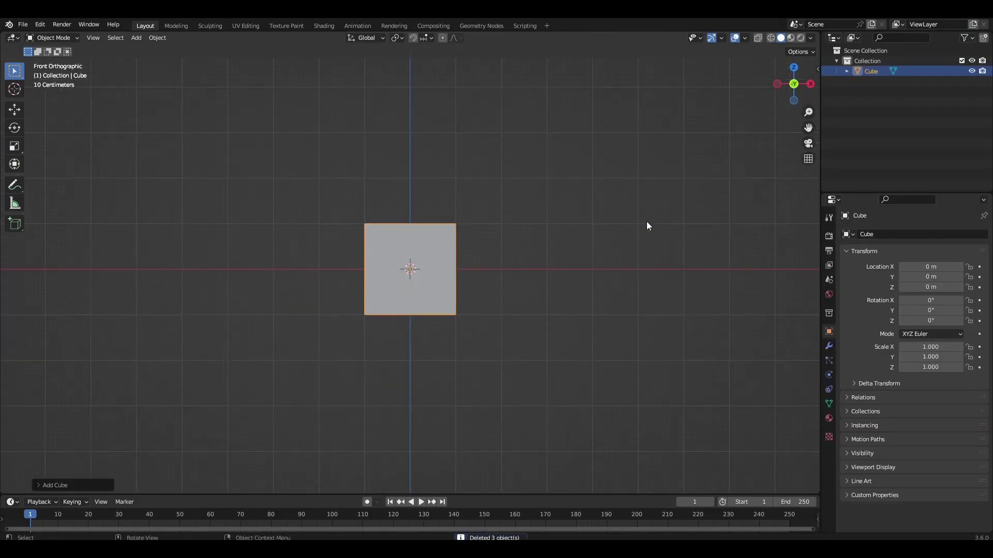
key("shift+d")
right_click(627, 195)
key("Tab")
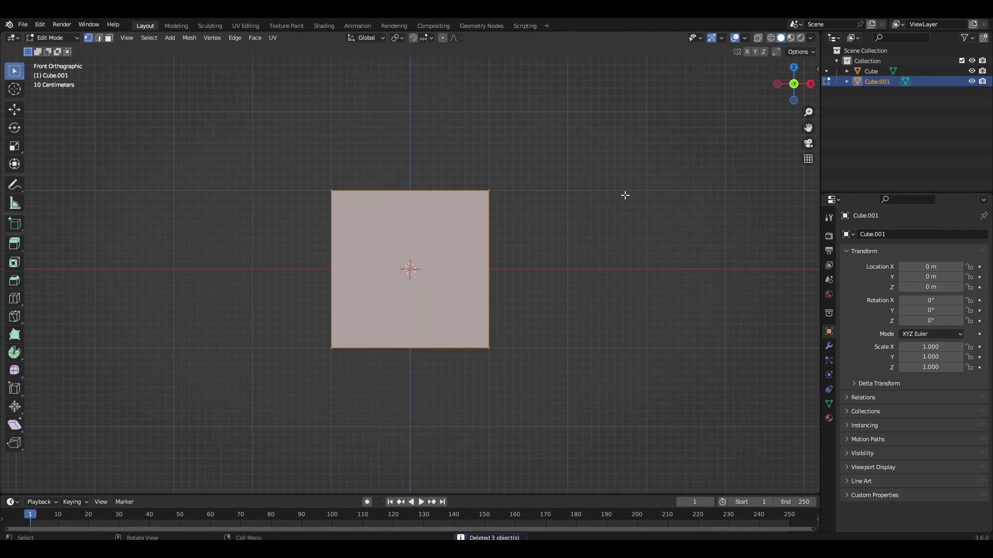
key("x")
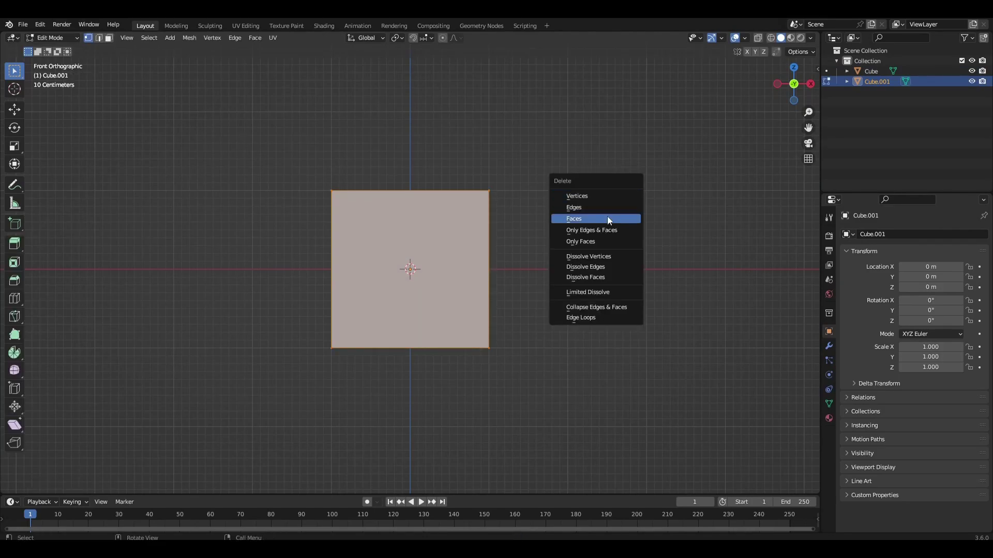
left_click(597, 236)
key("Tab")
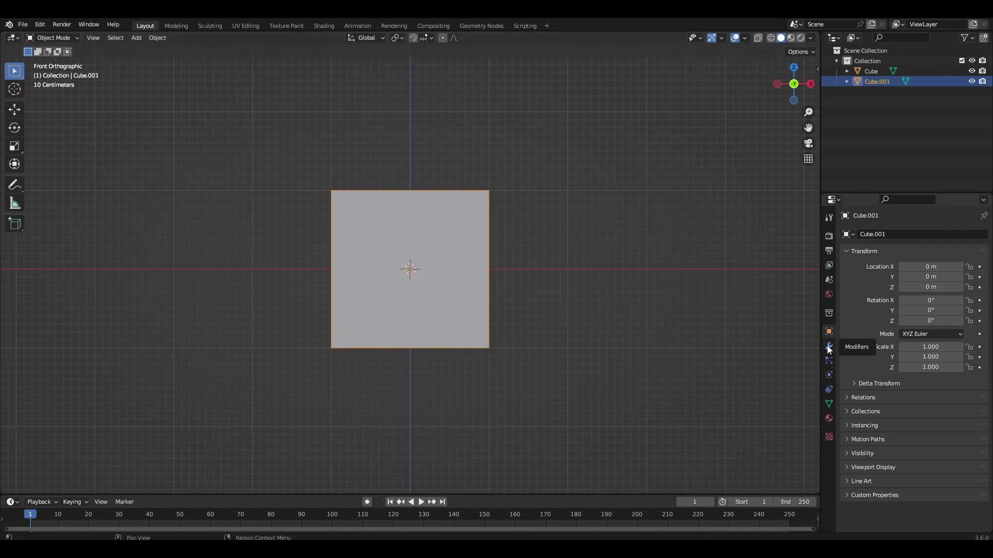
Add a Skin modifier to the duplicated wireframe cube and resize its skin to 0.1.
left_click(828, 346)
left_click(862, 235)
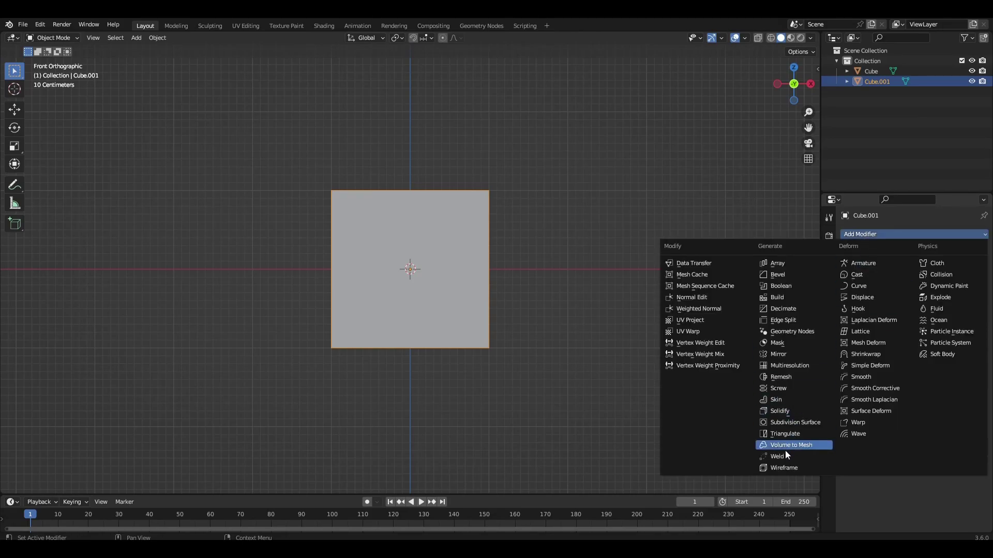
left_click(787, 399)
key("Tab")
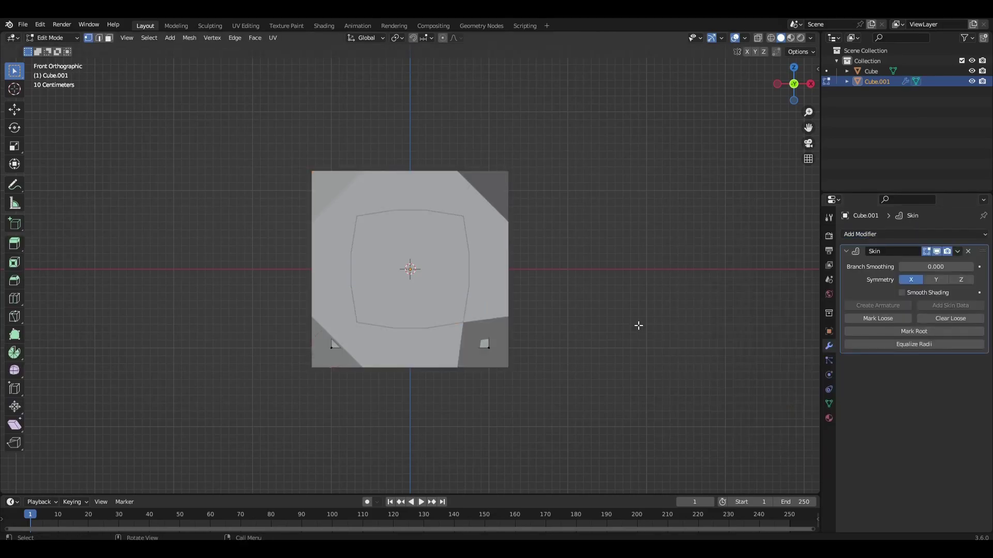
key("ctrl+a")
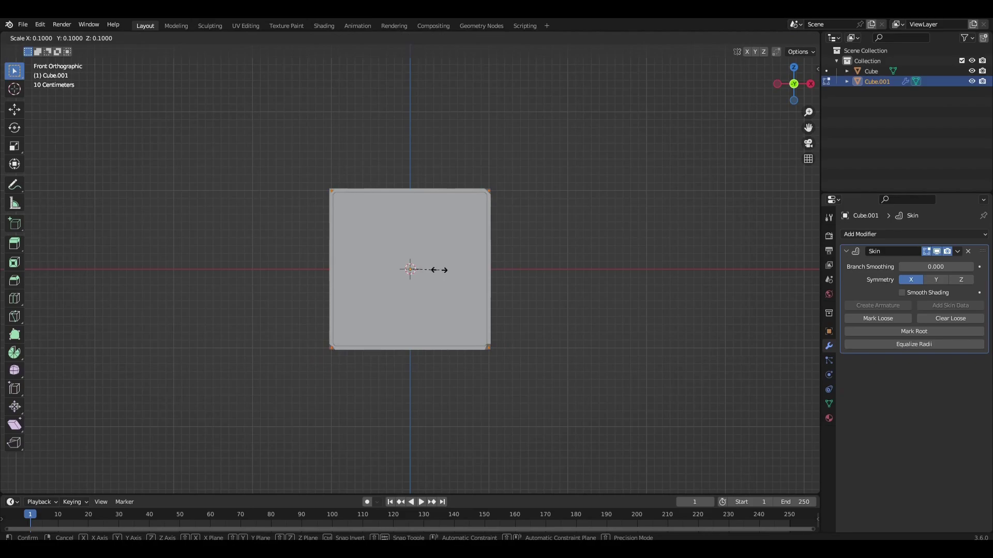
left_click(443, 270)
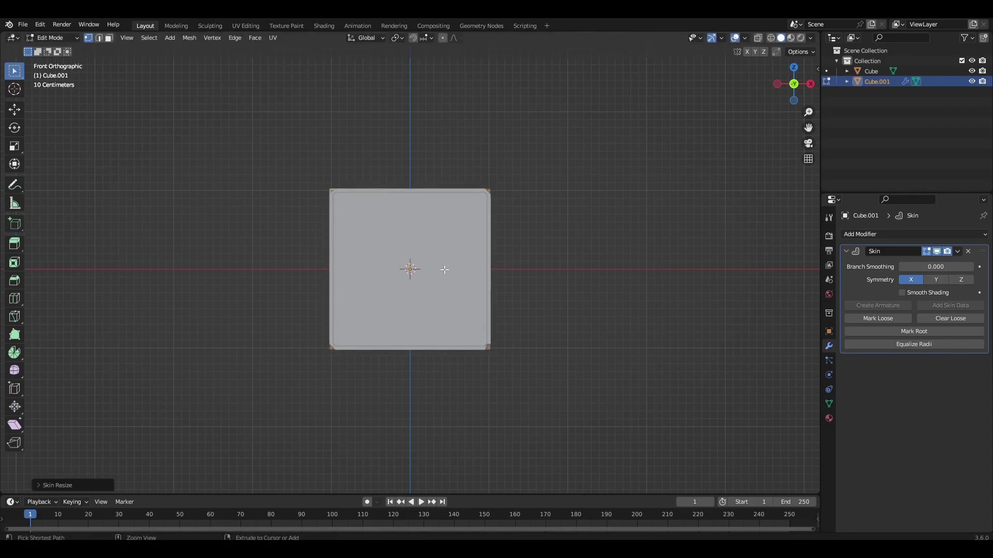
Add a level 2 Subdivision modifier to the wireframe cube's frame.
key("Tab")
key("ctrl+2")
middle_click_drag(454, 269, 512, 302)
key("s")
right_click(556, 302)
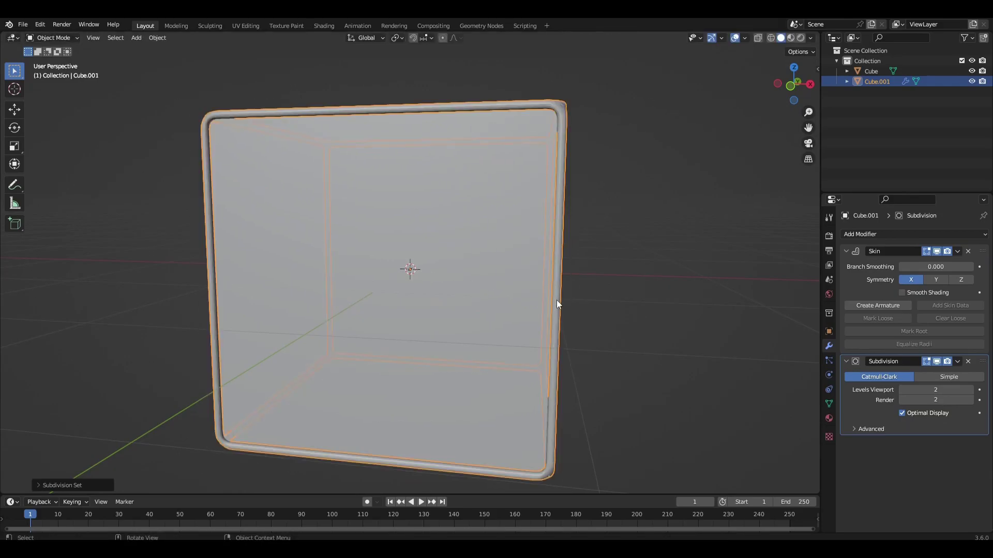
Slightly adjust the skin thickness of the wireframe cube and the overall scale of its frame.
key("Tab")
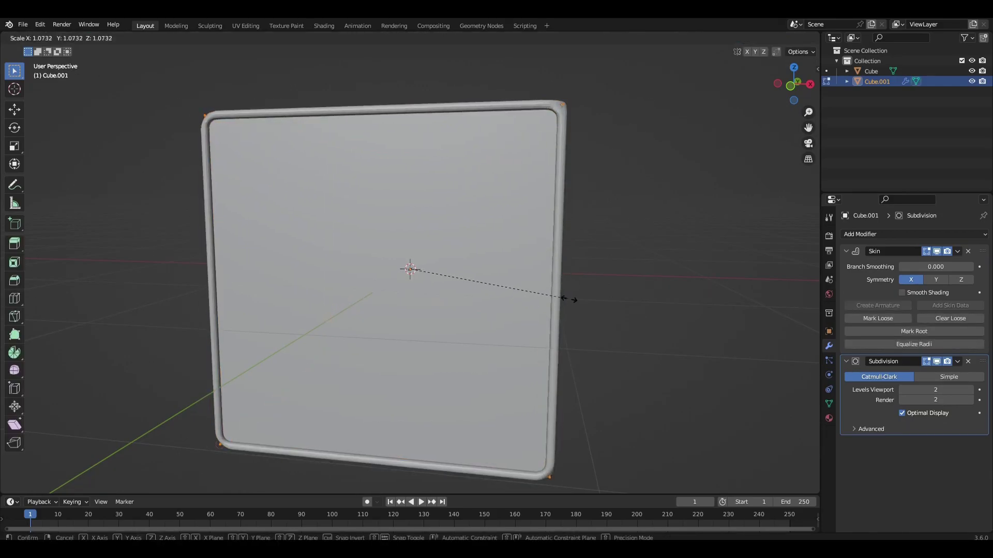
left_click(610, 304)
key("Tab")
middle_click_drag(610, 304, 567, 294)
key("s")
left_click(582, 301)
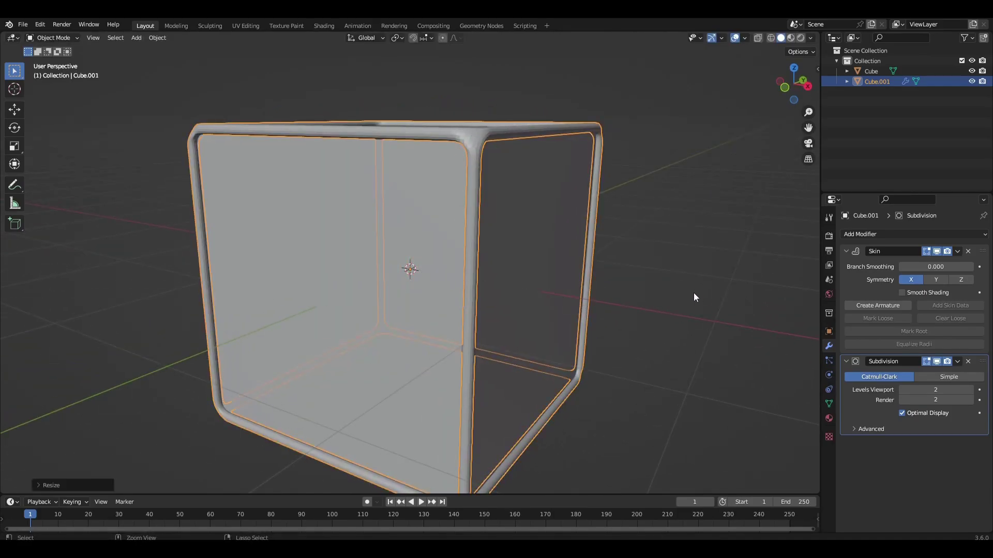
Apply the Skin and Subdivision modifiers to the frame and shade it smooth.
key("ctrl+a")
key("ctrl+a")
right_click(612, 260)
left_click(612, 260)
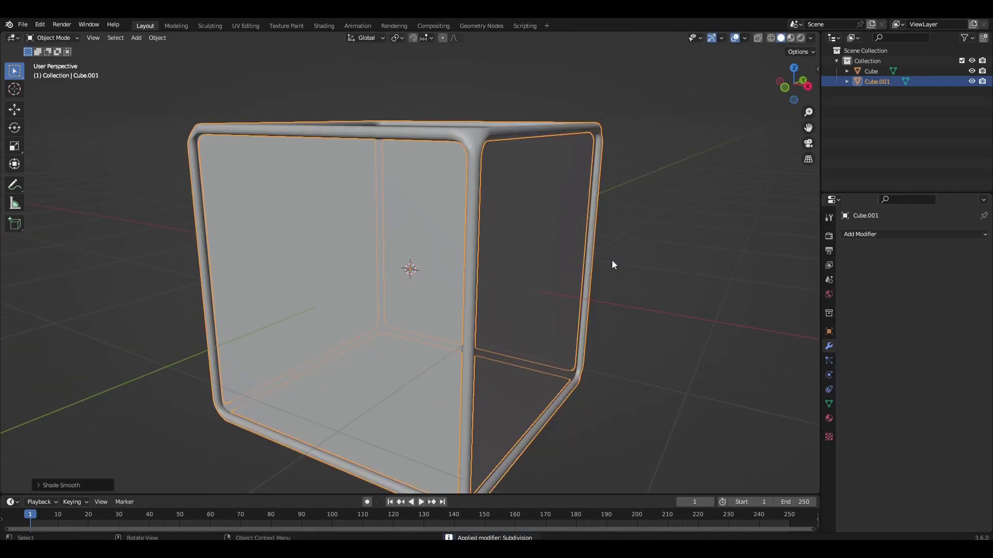
Parent the frame to the solid cube with the Object option, leaving the cube alone selected.
scroll(615, 259, "down", 3)
middle_click_drag(619, 259, 390, 274)
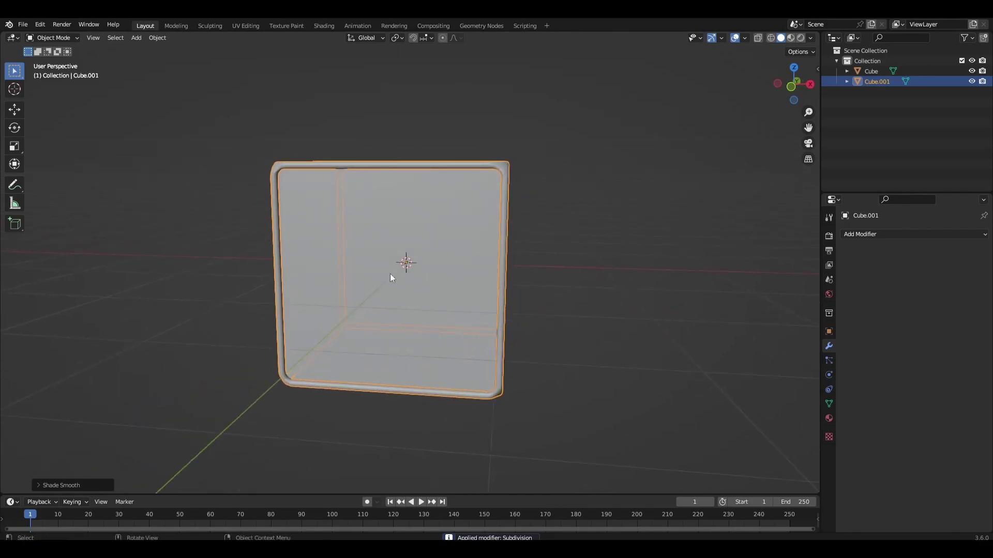
left_click(476, 268, "shift")
right_click(476, 268)
mouse_move(442, 425)
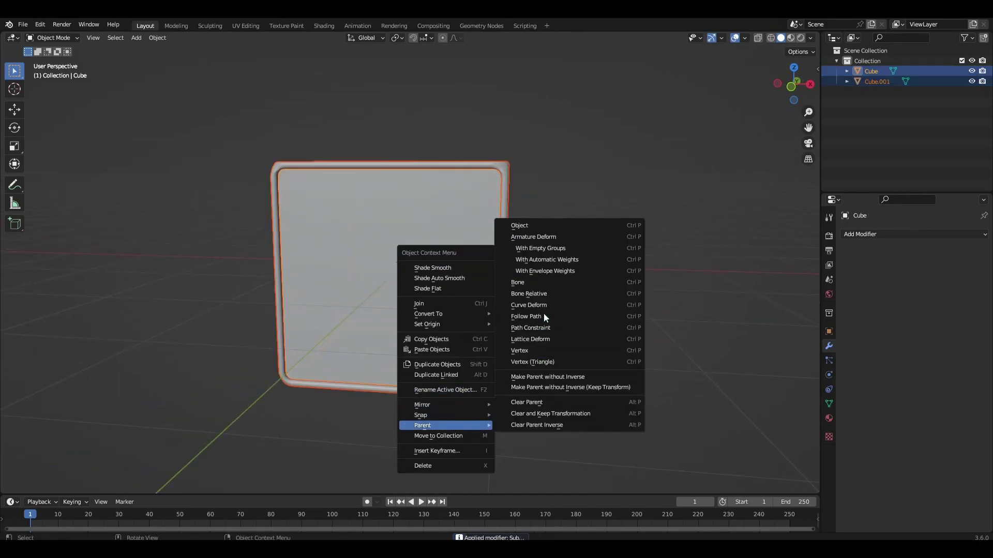
left_click(550, 229)
left_click(538, 248)
left_click(408, 274)
key("g")
key("Escape")
In front view, raise the cube to Z 2 m and insert a location and rotation keyframe at frame 1.
key("KP_1")
key("g")
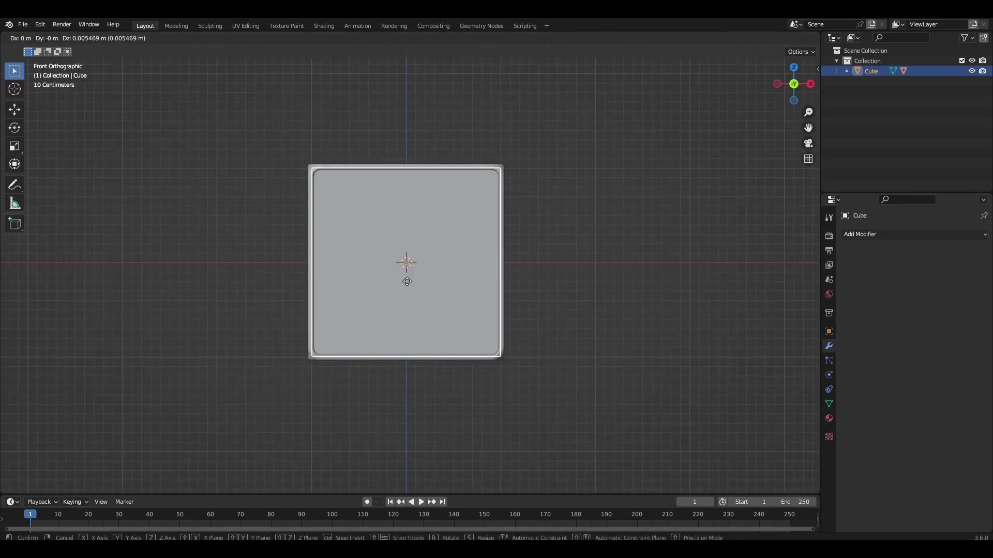
left_click(433, 110)
scroll(431, 137, "down", 3)
key("i")
left_click(430, 162)
At frame 15, move the cube about 4 m down along Z and insert a location and rotation keyframe.
left_click(73, 515)
key("g")
key("z")
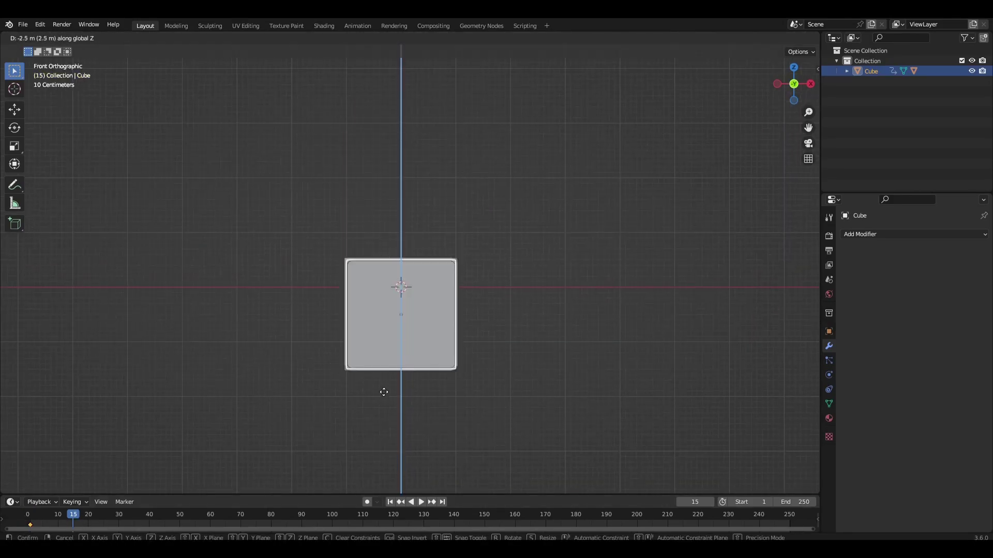
left_click(395, 402)
key("i")
left_click(392, 358)
Duplicate the cube's up-and-down keyframes along the timeline at 15-frame intervals until frame 150.
middle_click_drag(391, 381, 373, 400, "shift")
key("shift+d")
left_click(156, 522)
scroll(143, 522, "up", 2)
key("Home")
key("g")
left_click(162, 523)
key("shift+d")
left_click(257, 525)
key("shift+d")
left_click(361, 526)
key("shift+d")
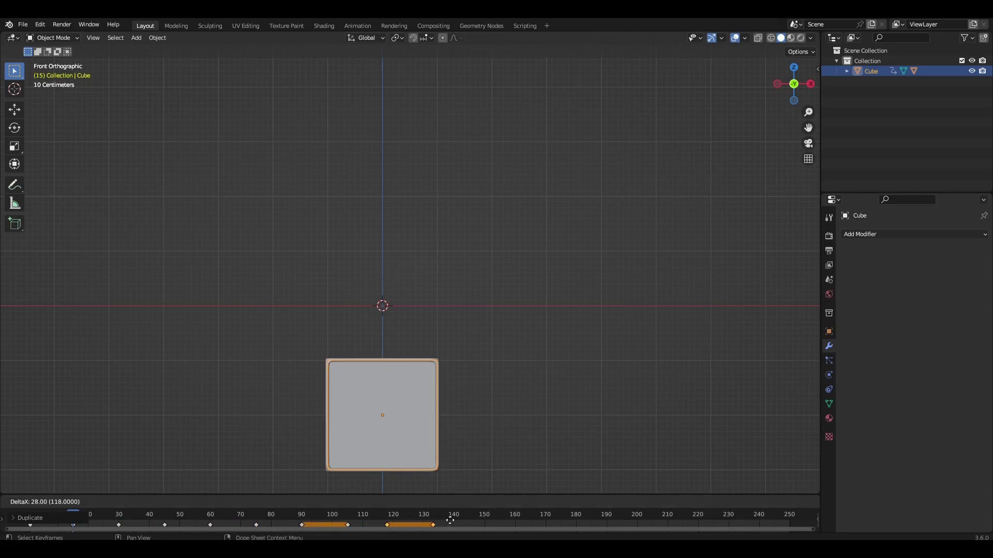
left_click(455, 520)
key("shift+d")
left_click(445, 523)
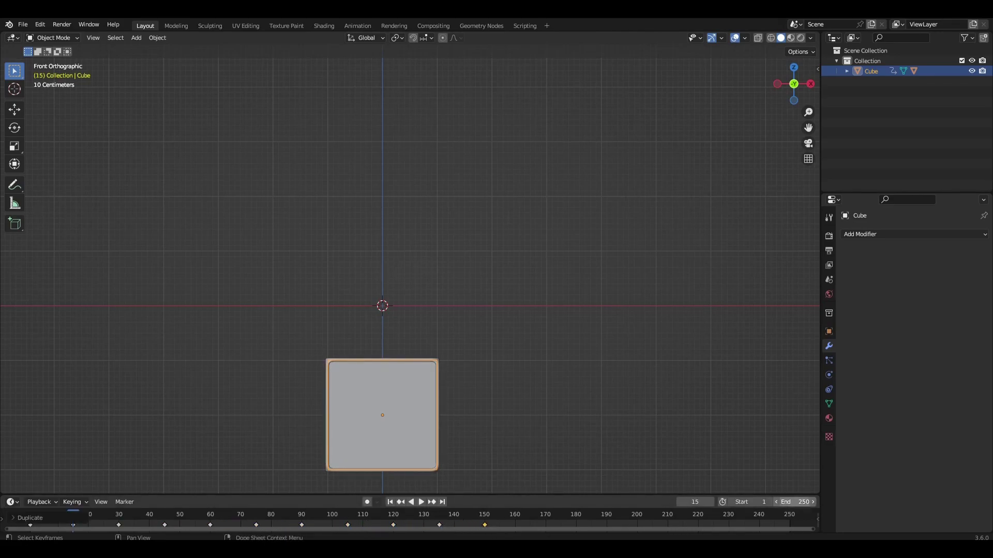
Set the animation's end frame to 150 and play back the cube's up-and-down motion.
key("space")
middle_click_drag(492, 412, 460, 409)
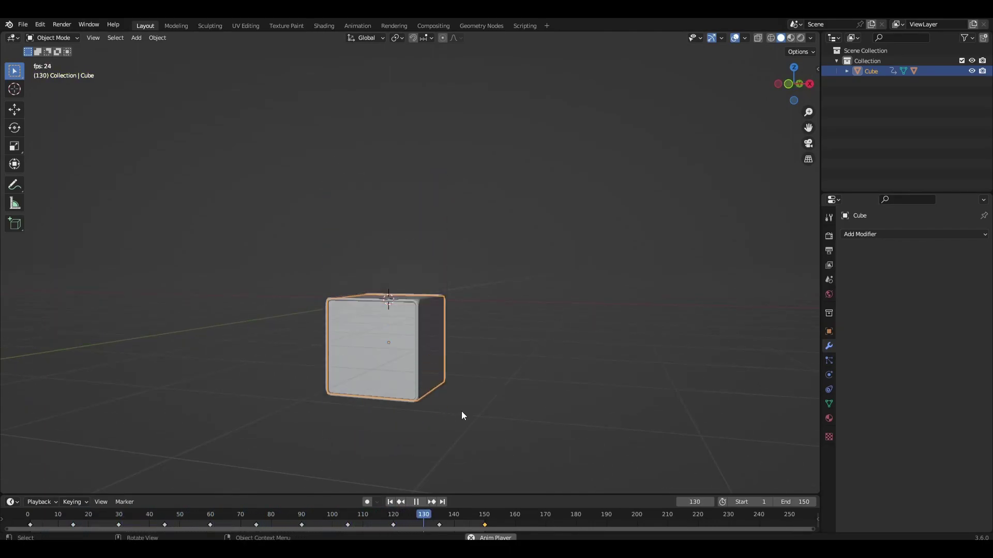
key("space")
Enlarge the timeline, show the transform values, and change and keyframe the cube's rotation at frame 75.
left_click_drag(388, 495, 391, 497)
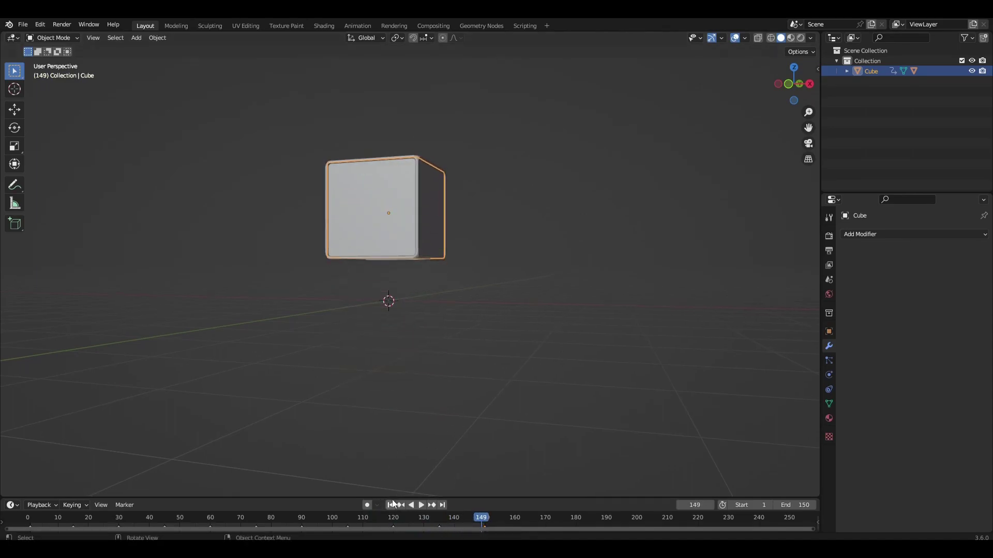
left_click_drag(451, 496, 452, 460)
key("n")
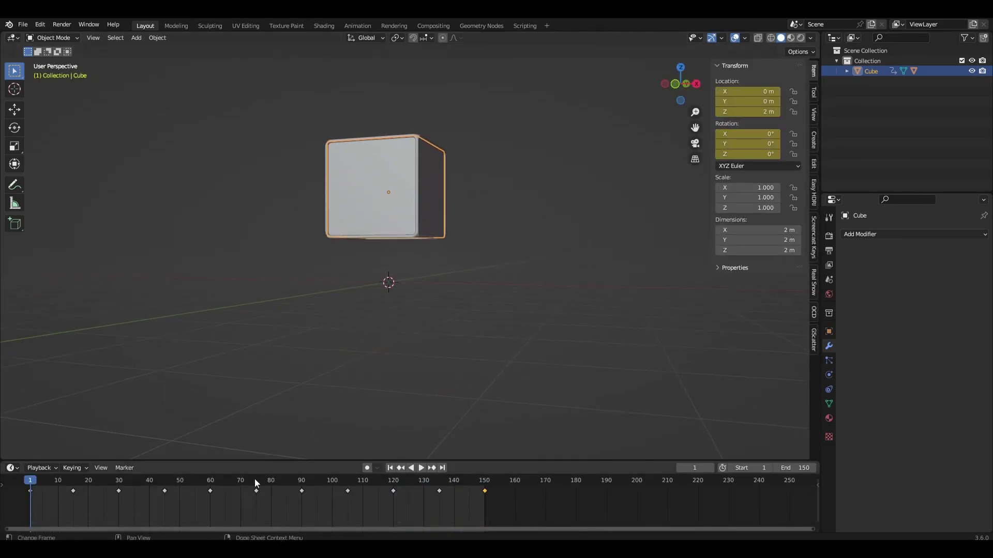
left_click(256, 483)
left_click(756, 143)
key("Return")
key("i")
At frame 150, set the cube's rotation to 0°, play back the tumbling motion, and return to frame 1.
left_click(442, 468)
left_click(762, 134)
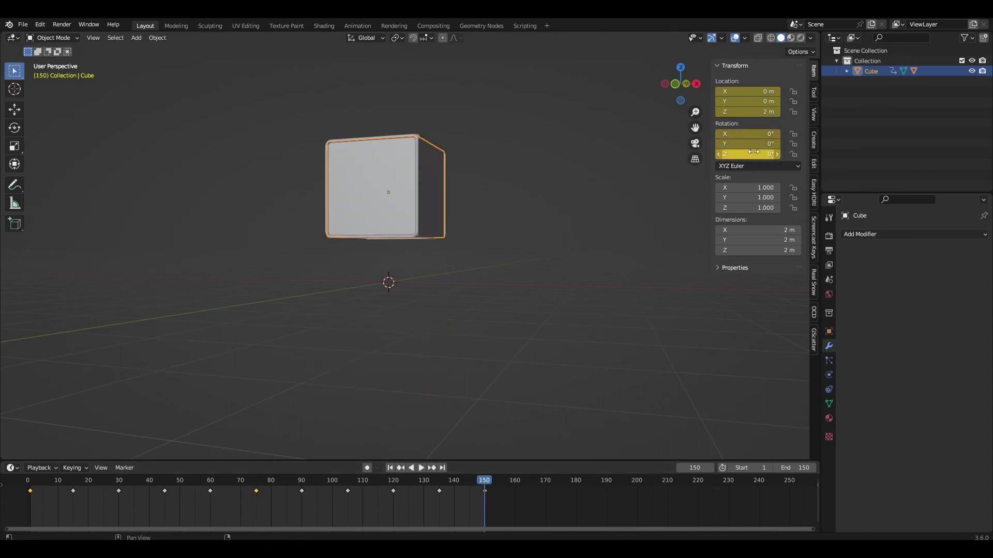
key("space")
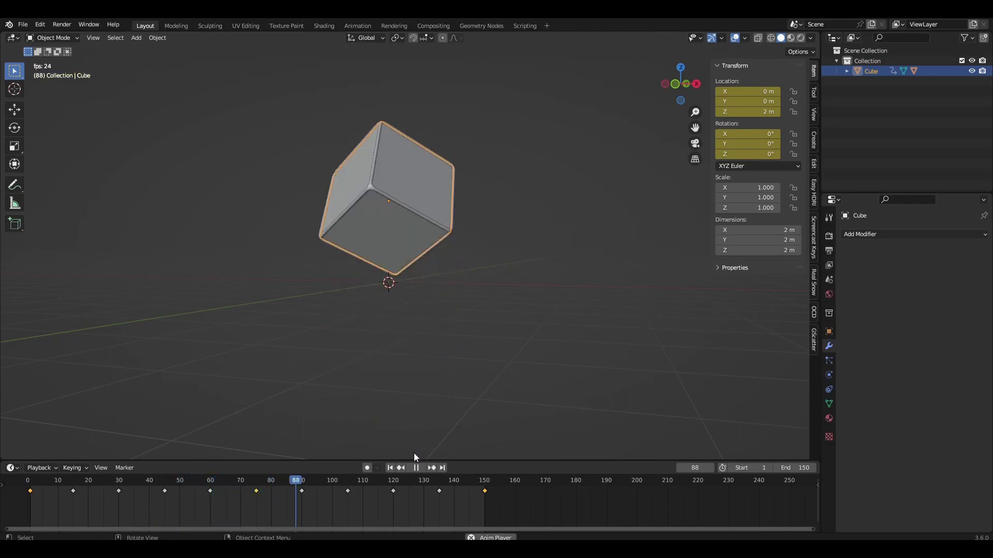
key("space")
left_click(390, 468)
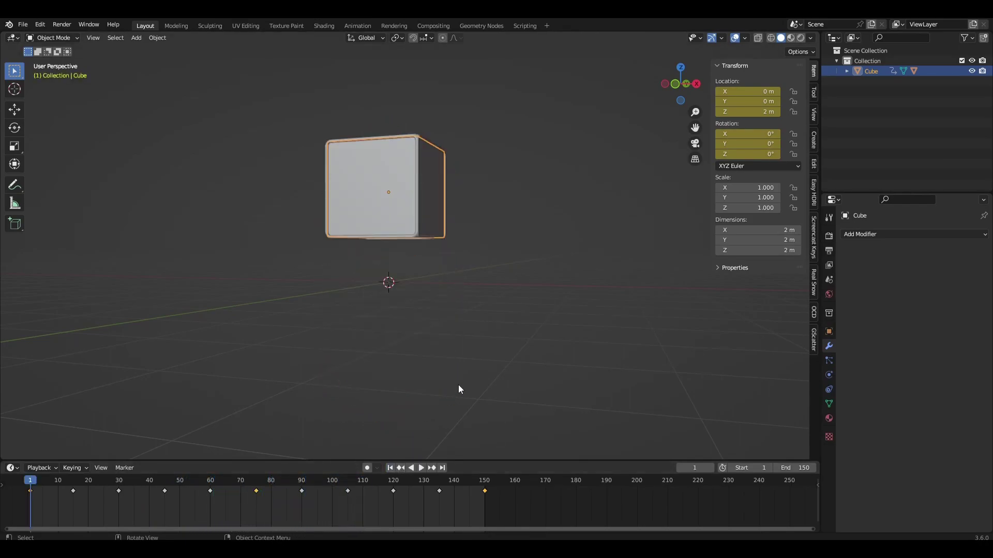
Give the cube rigid body physics with type Passive, Animated enabled, and a Mesh collision shape.
key("KP_1")
key("n")
middle_click_drag(517, 297, 576, 350, "shift")
scroll(577, 350, "up", 3)
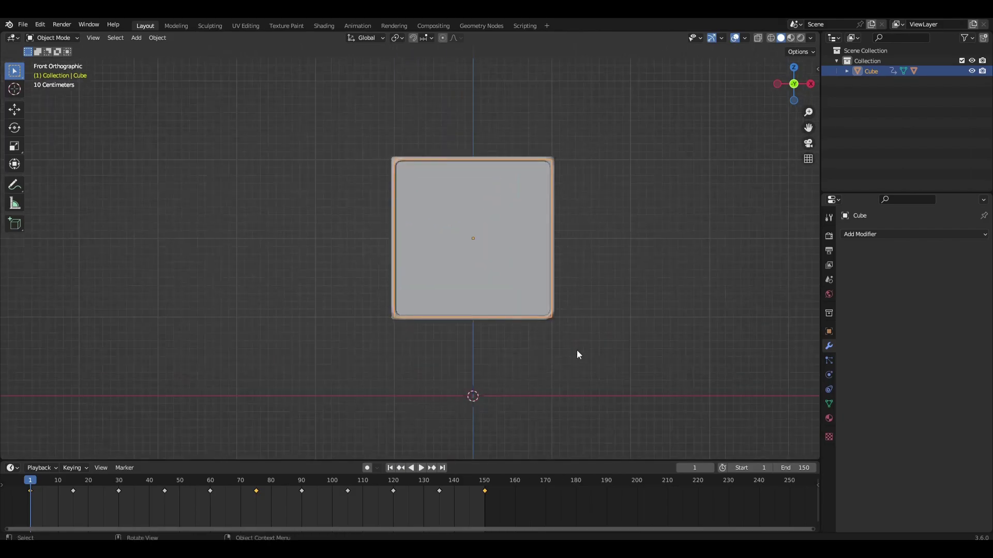
scroll(622, 352, "up", 1)
left_click(828, 375)
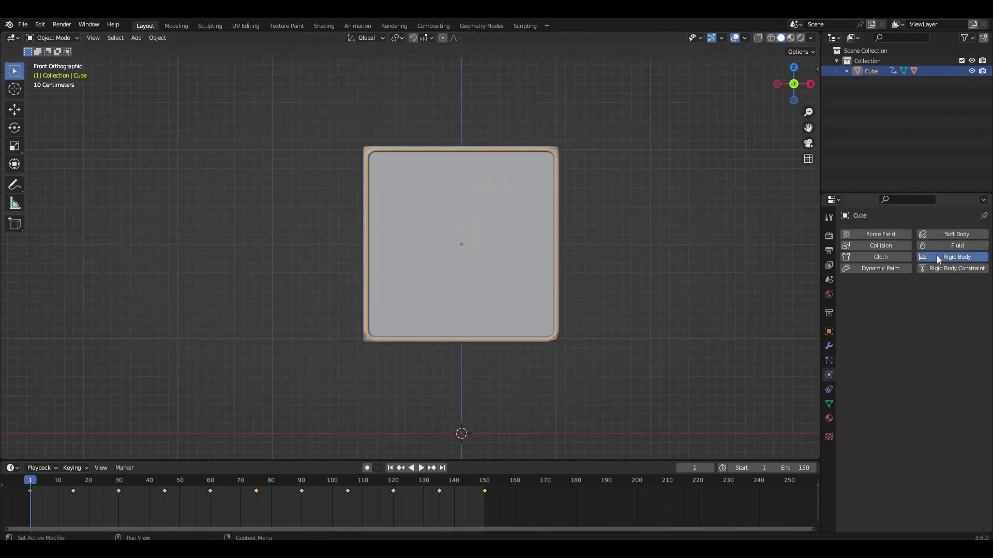
left_click(938, 258)
left_click(925, 301)
left_click(920, 311)
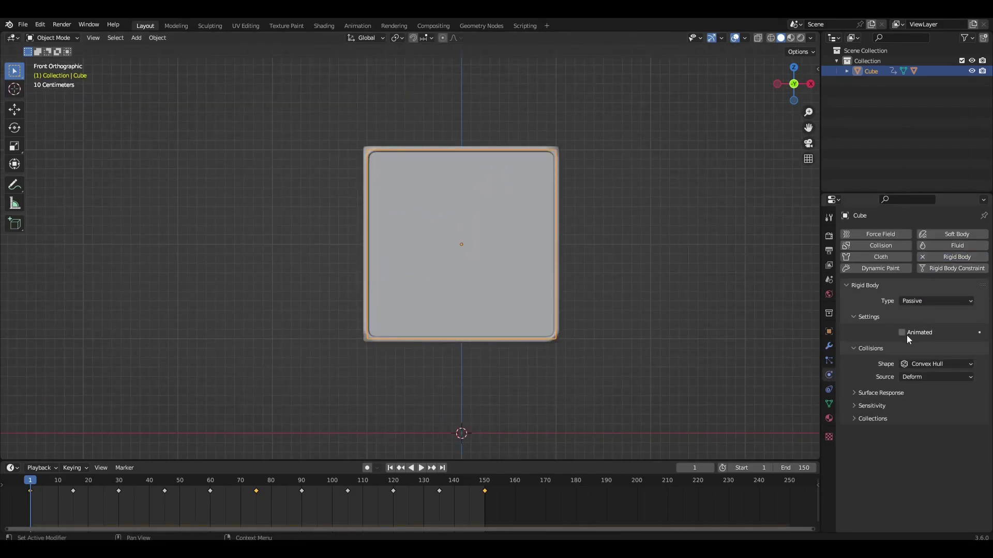
left_click(931, 363)
left_click(911, 446)
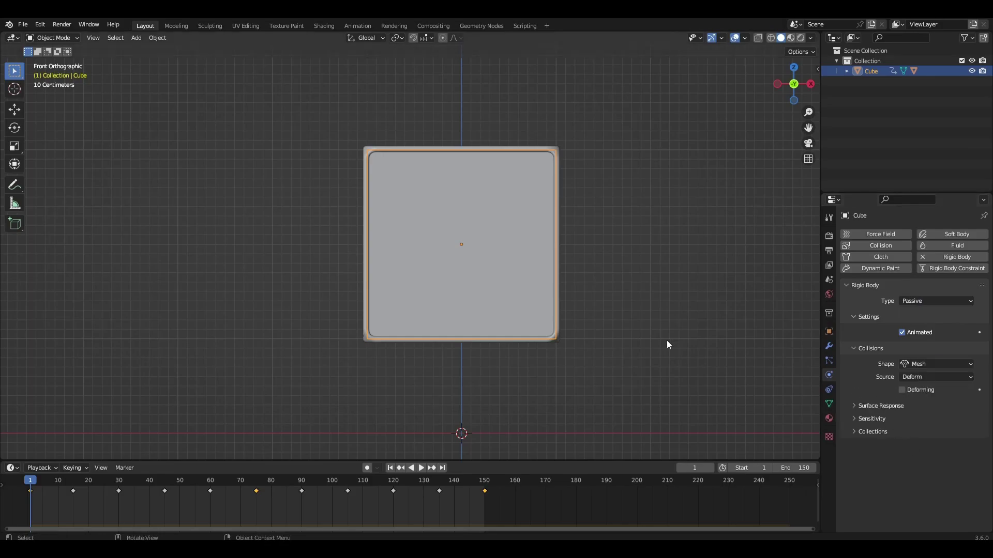
Deselect the cube and add a UV sphere at the world origin below it.
left_click(646, 312)
middle_click_drag(619, 278, 599, 293, "shift")
key("shift+a")
mouse_move(600, 287)
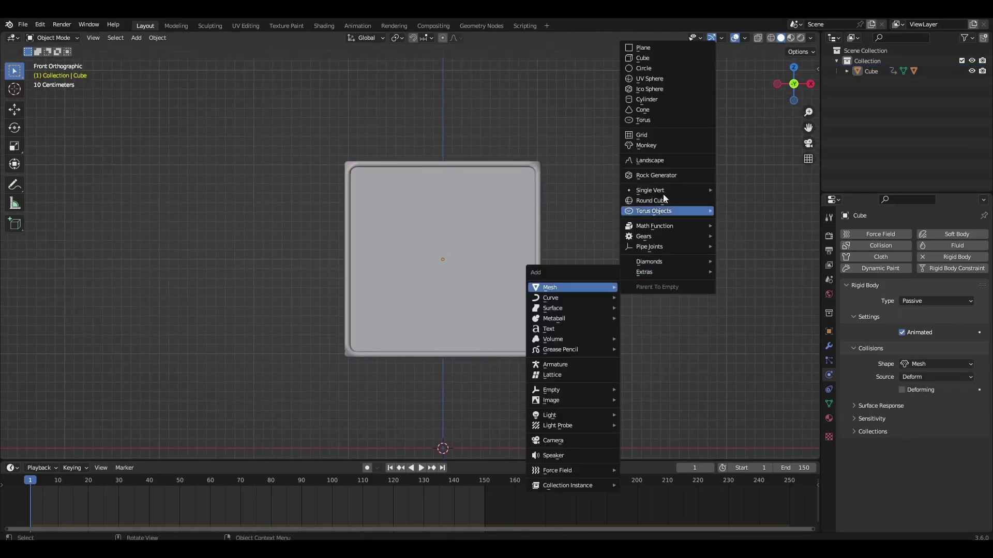
left_click(662, 78)
Set the new sphere's resolution to 16 segments and 8 rings.
scroll(327, 349, "down", 2)
middle_click_drag(309, 385, 302, 325, "shift")
scroll(302, 325, "up", 2)
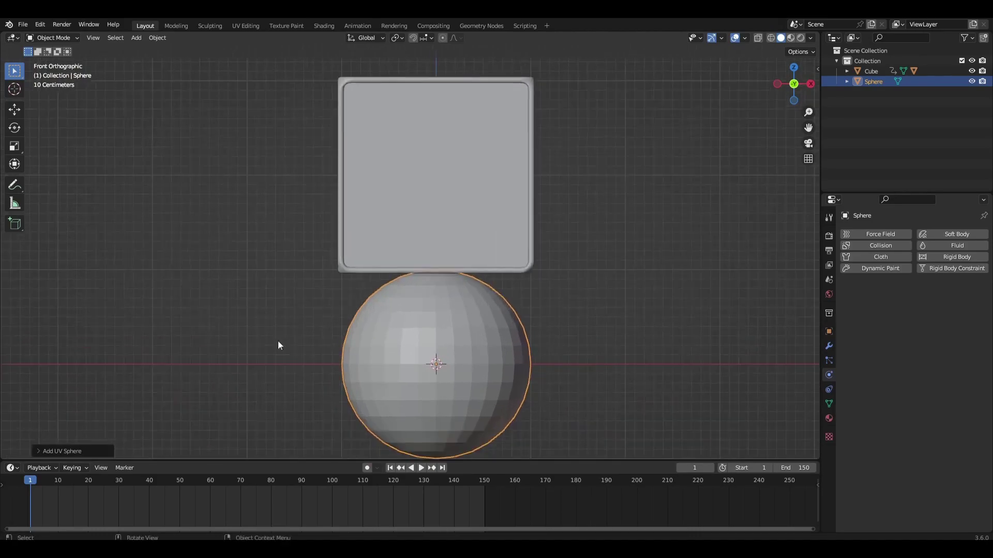
left_click(30, 450)
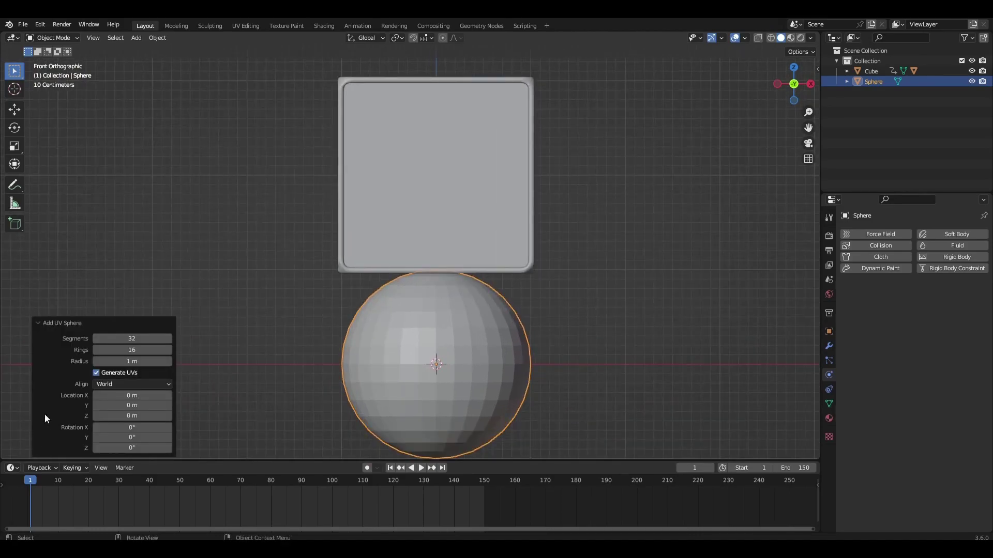
left_click(119, 340)
type("16")
key("Return")
type("8")
key("Return")
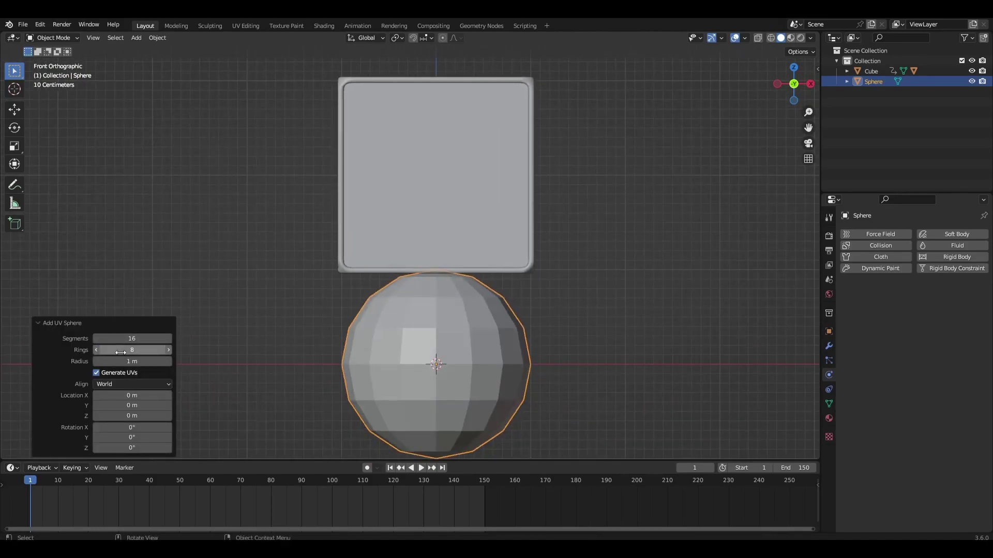
Shade the sphere smooth and scale it to 0.2.
right_click(549, 324)
left_click(618, 192)
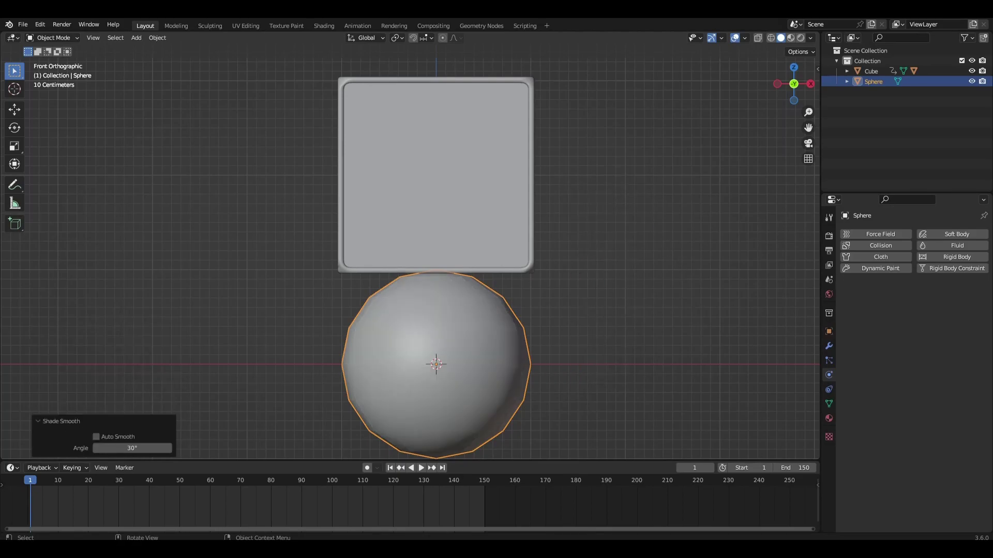
key("s")
left_click(495, 336)
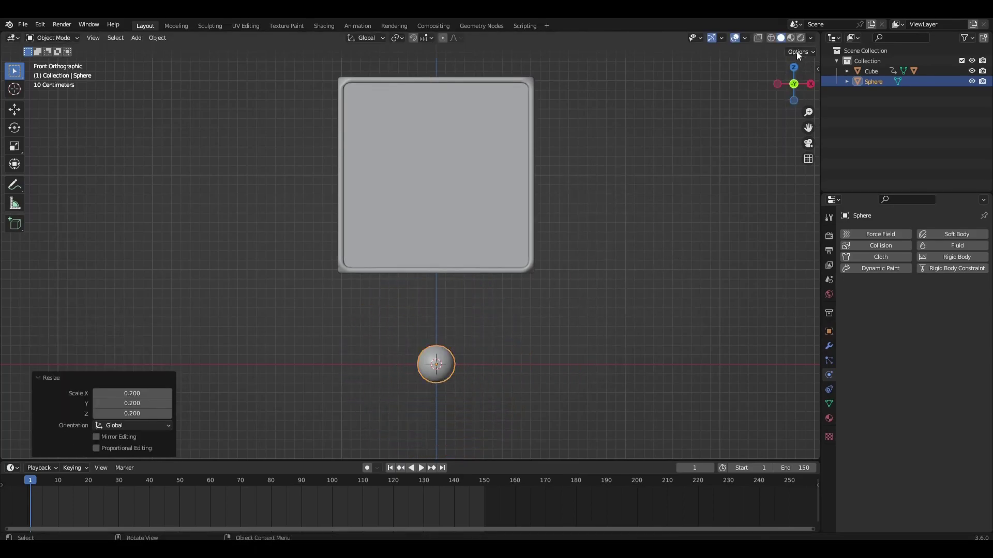
Show the scene in wireframe and move the sphere by -0.7 m in X and 2.7 m in Z, into the cube's upper corner.
left_click(771, 38)
key("g")
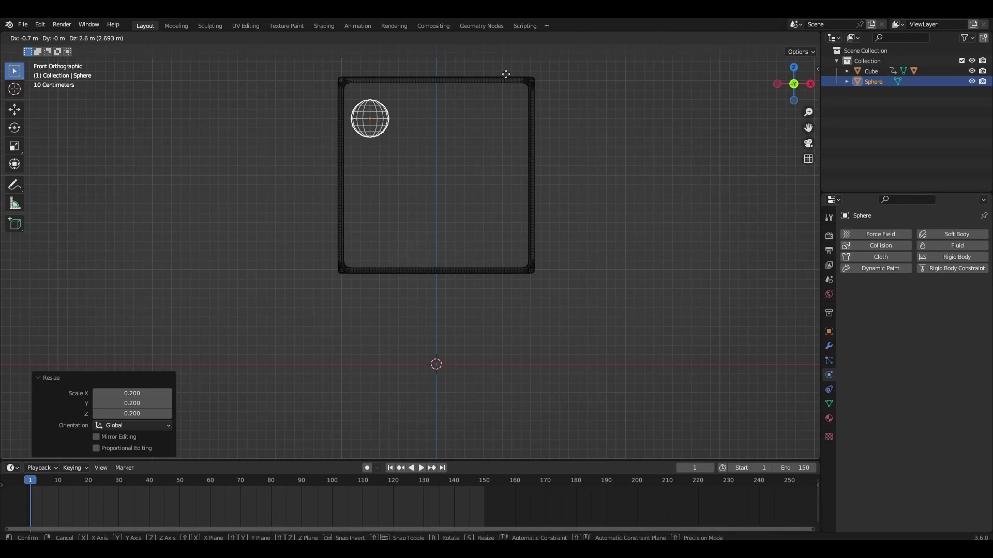
left_click(505, 69)
middle_click_drag(485, 122, 469, 232, "shift")
scroll(470, 232, "up", 1)
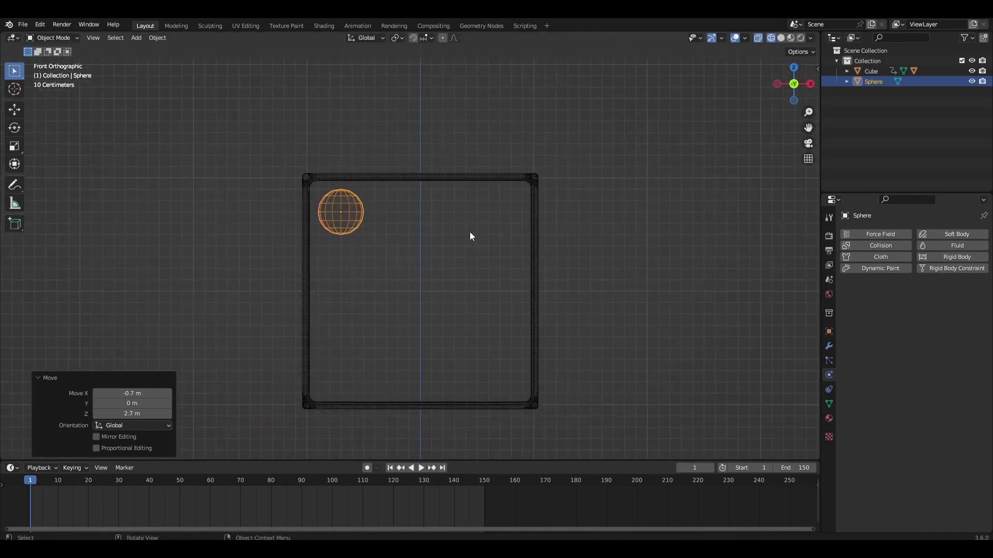
Duplicate the sphere three times along X, about 0.4 m apart, to form a row of four along the cube's back side.
key("KP_7")
key("shift+d")
type("x0.5")
key("Return")
key("shift+d")
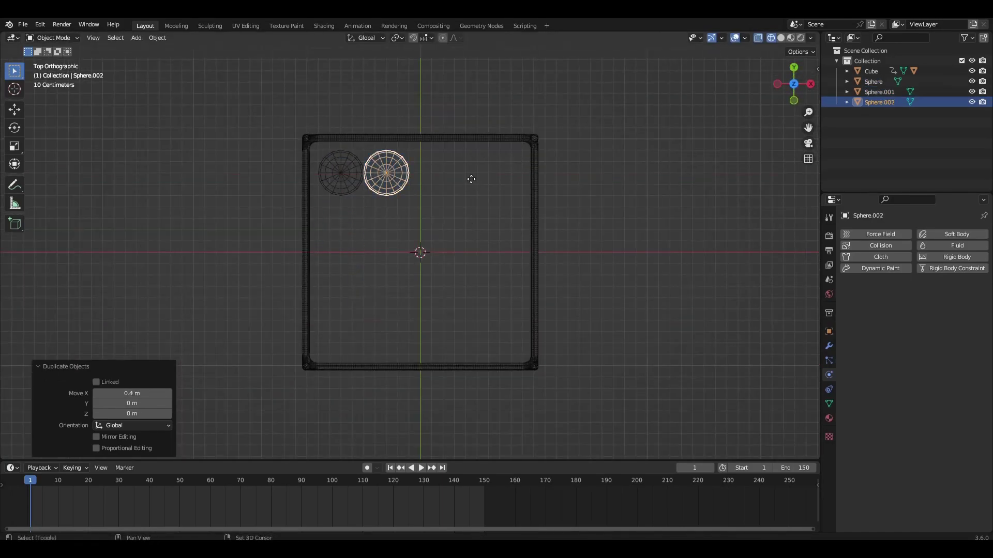
key("x")
key("minus")
key("0")
key("period")
key("1")
key("Return")
key("shift+d")
type("x0.4")
key("Return")
Select the four spheres and scale them down slightly around their individual origins.
left_click(341, 173)
left_click(387, 173, "shift")
left_click(432, 172, "shift")
left_click(489, 177, "shift")
left_click(397, 38)
left_click(413, 72)
key("s")
left_click(554, 164)
Shift the spheres along X and duplicate one to make an evenly spaced row of five across the cube.
key("g")
key("x")
left_click(524, 165)
left_click(473, 176)
key("shift+d")
key("x")
left_click(504, 178)
left_click(481, 178)
key("g")
key("x")
left_click(478, 178)
Select the row of five spheres and duplicate it four times along Y to fill a five-by-five layer.
left_click(504, 175, "shift")
left_click(424, 172, "shift")
left_click(374, 170, "shift")
left_click(336, 173, "shift")
key("shift+d")
key("y")
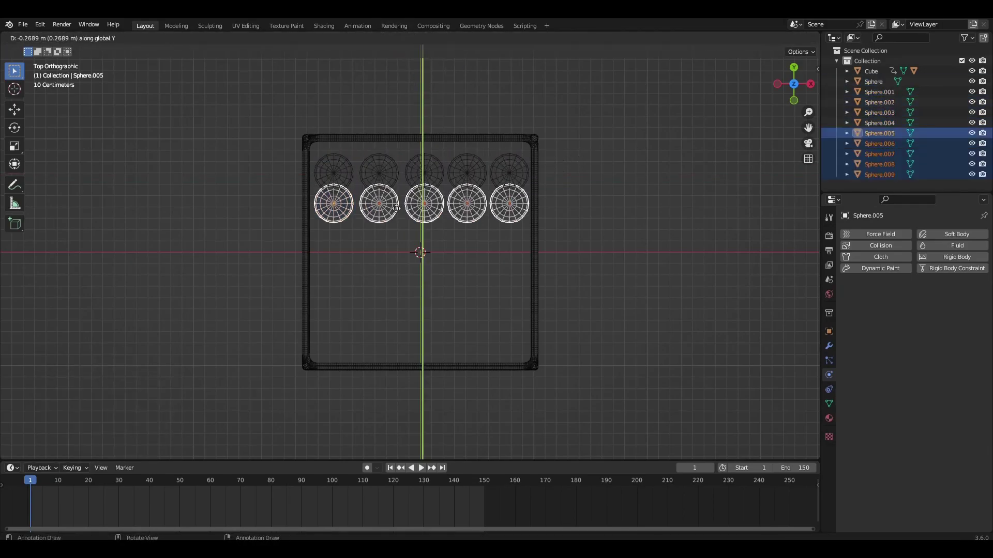
key("shift+d")
key("y")
left_click(403, 284)
key("shift+d")
key("y")
left_click(403, 299)
key("shift+d")
key("y")
left_click(434, 332)
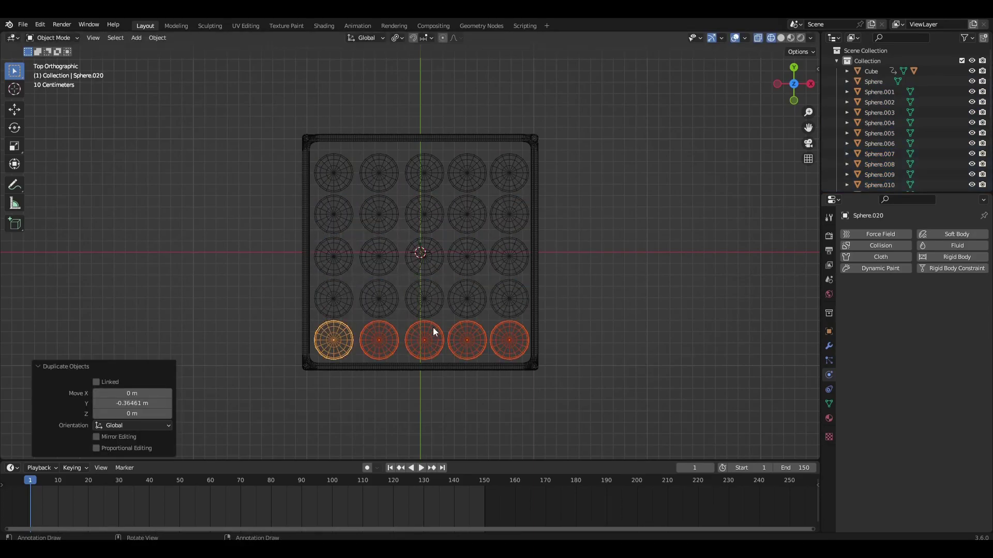
Select all the spheres of the layer and join them into one object.
left_click(878, 81)
scroll(900, 109, "down", 3)
scroll(900, 109, "down", 3)
left_click(882, 183, "shift")
key("ctrl+j")
Duplicate the joined sphere layer three times down along Z, spacing the copies 0.4 m apart inside the cube.
key("KP_1")
key("shift+d")
key("z")
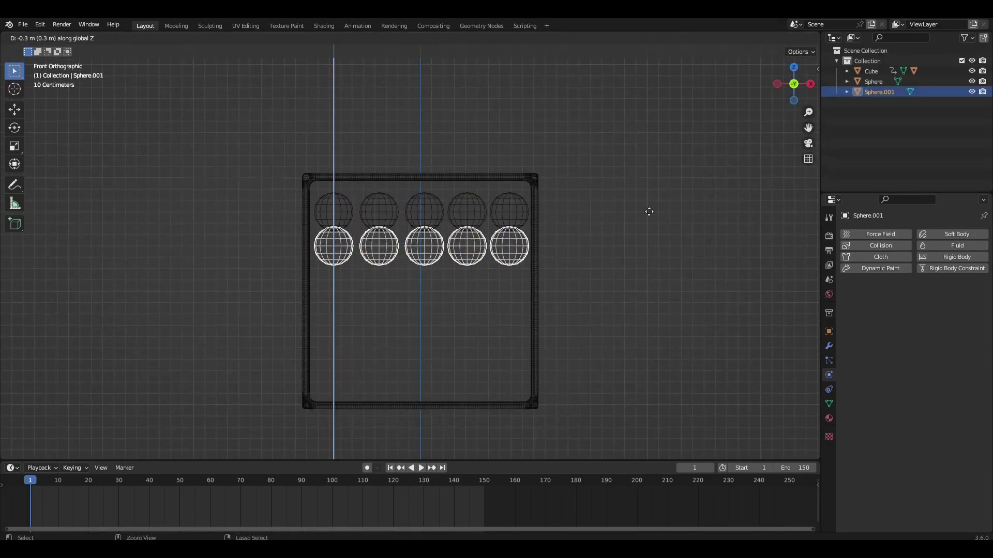
left_click(649, 222, "ctrl")
key("shift+d")
key("z")
left_click(634, 266)
key("shift+d")
key("z")
left_click(623, 310)
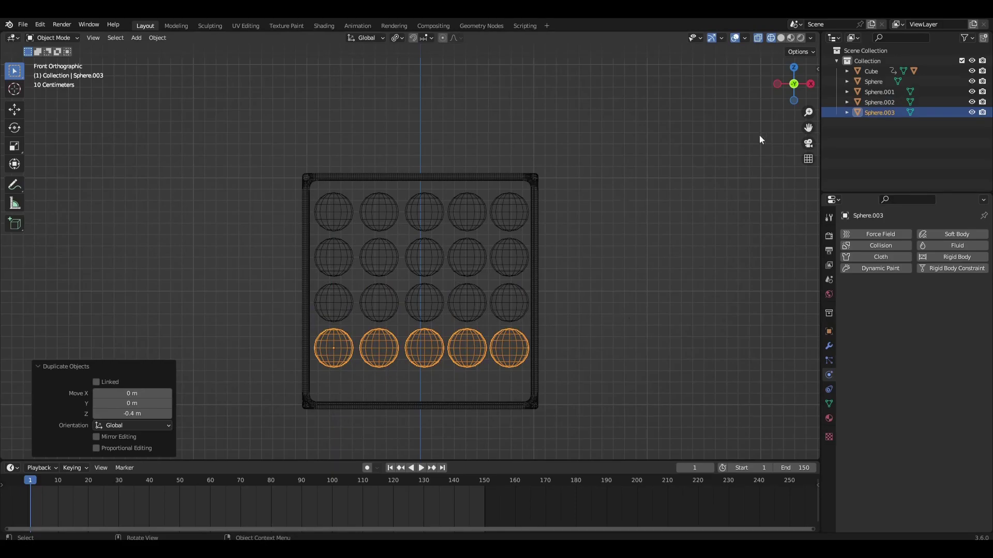
Join the four sphere layers into one object and give it an Active rigid body.
left_click(879, 85, "shift")
key("ctrl+j")
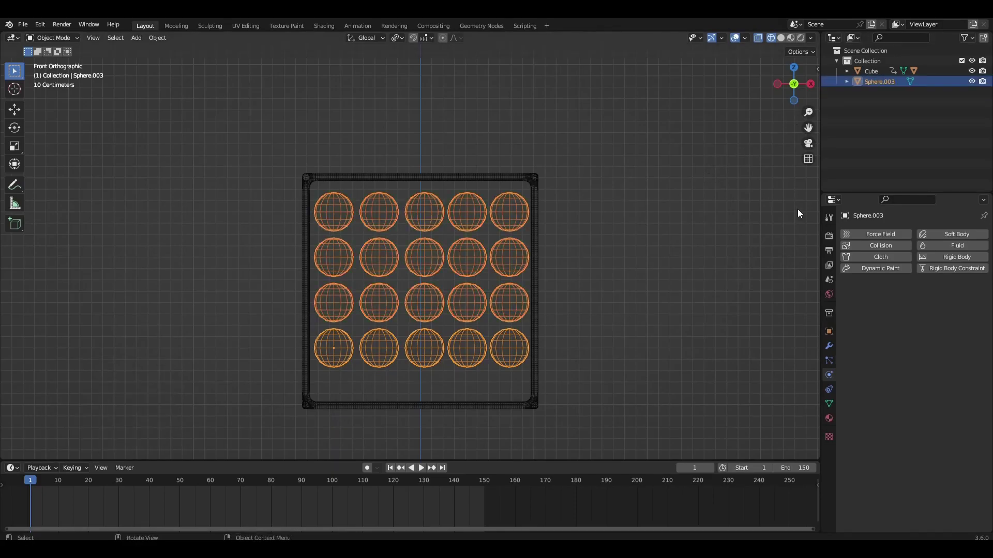
left_click(931, 257)
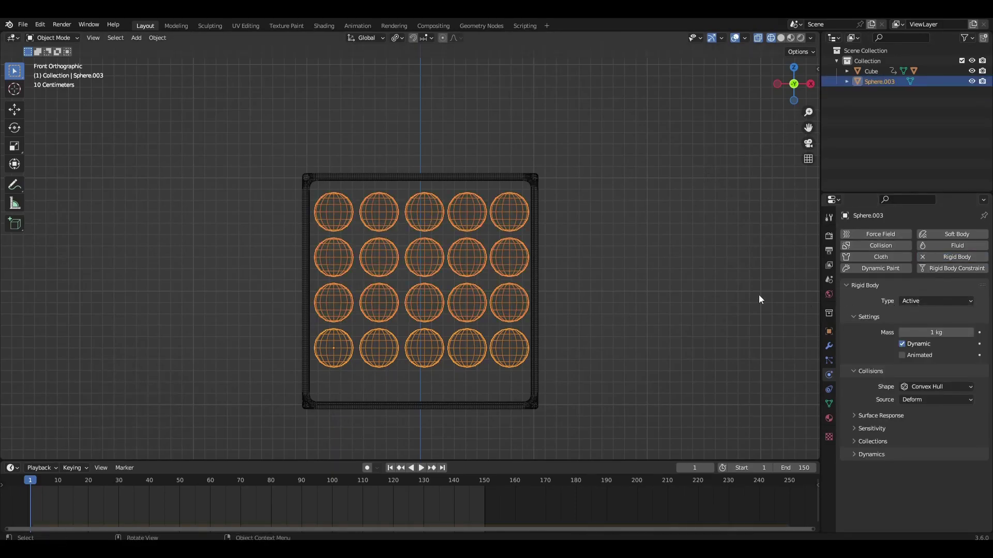
Separate the joined sphere mesh by loose parts so that every sphere is its own object.
middle_click_drag(619, 273, 643, 271)
key("Tab")
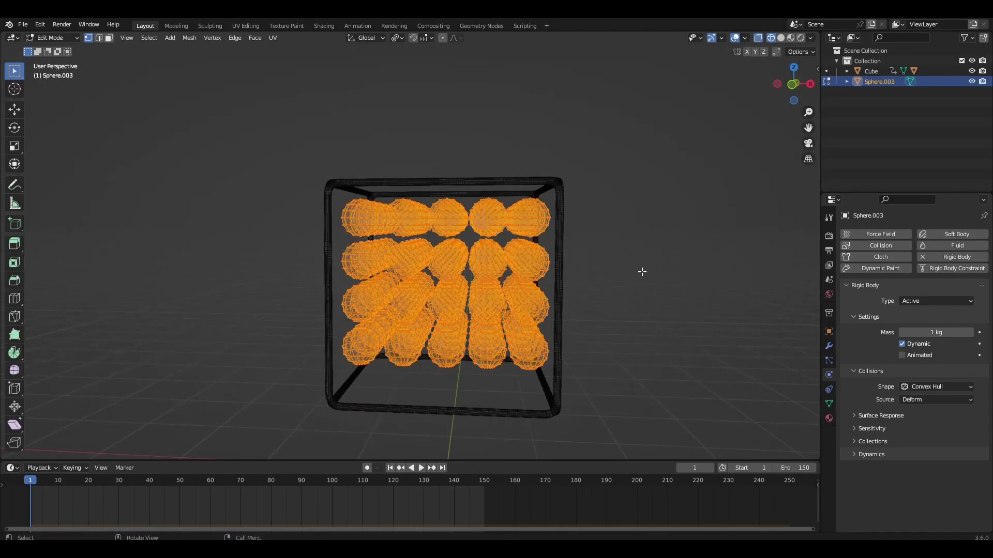
key("F3")
type("sepa")
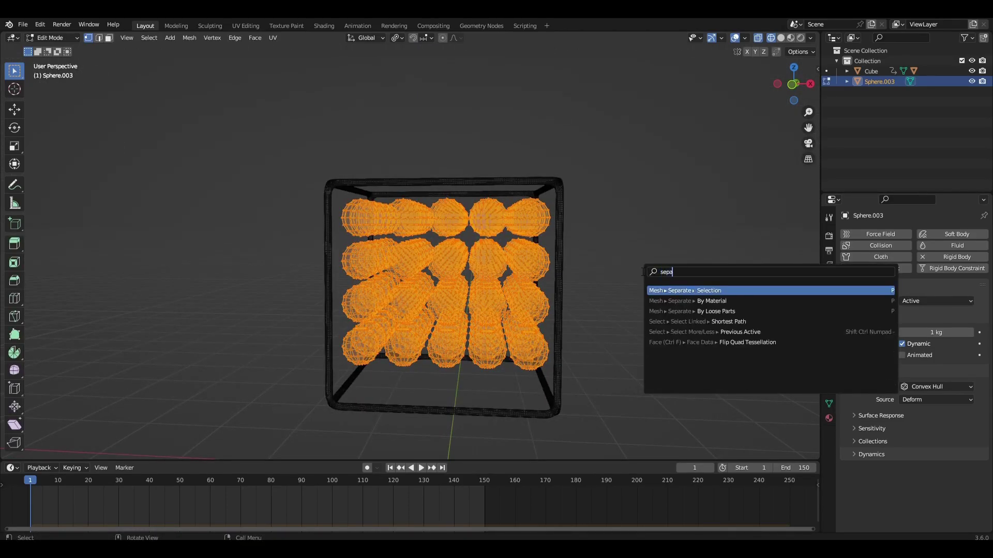
key("Down")
key("Down")
key("Return")
key("Tab")
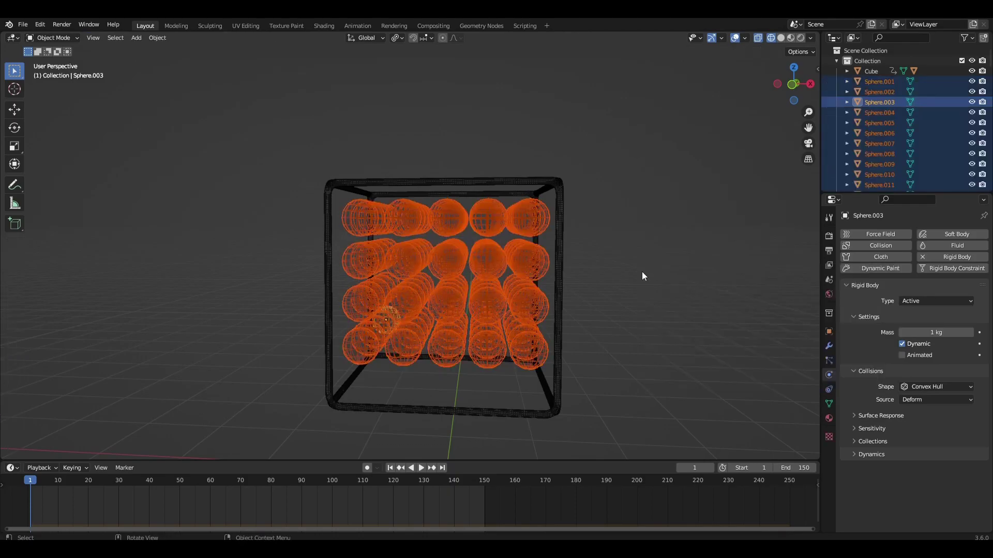
Play the simulation to check how the spheres move inside the tumbling cube, stopping at frame 120.
middle_click_drag(614, 287, 589, 262, "shift")
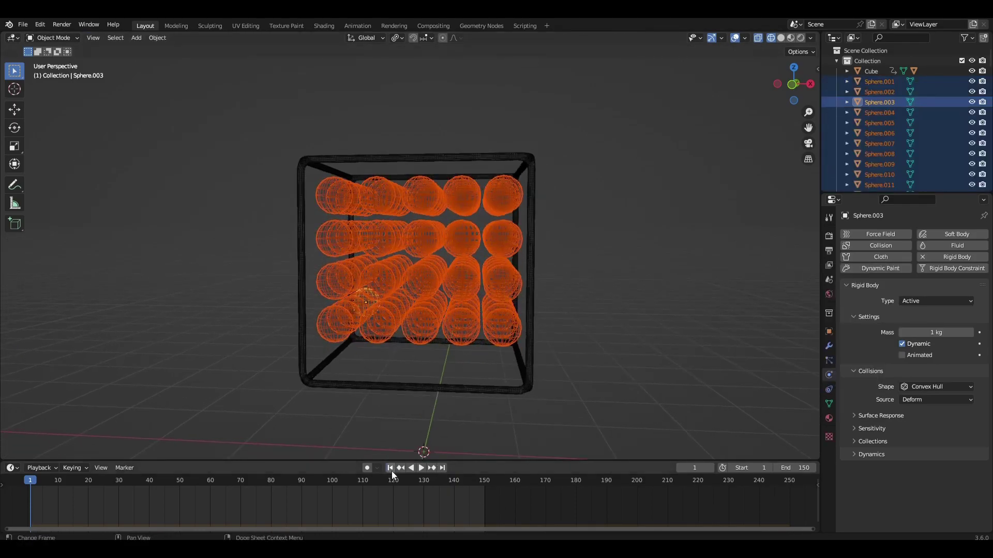
scroll(606, 327, "down", 4)
left_click(619, 314)
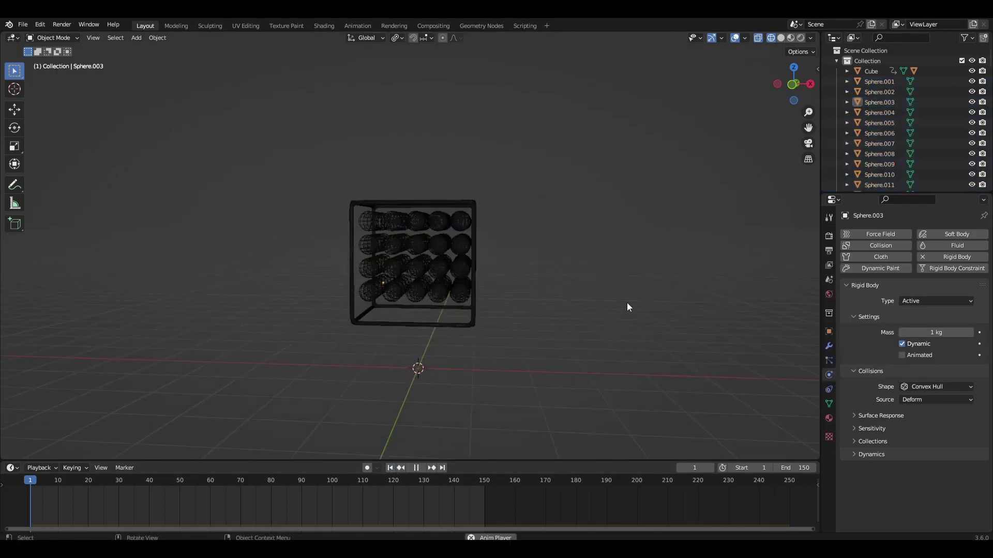
scroll(627, 310, "down", 2)
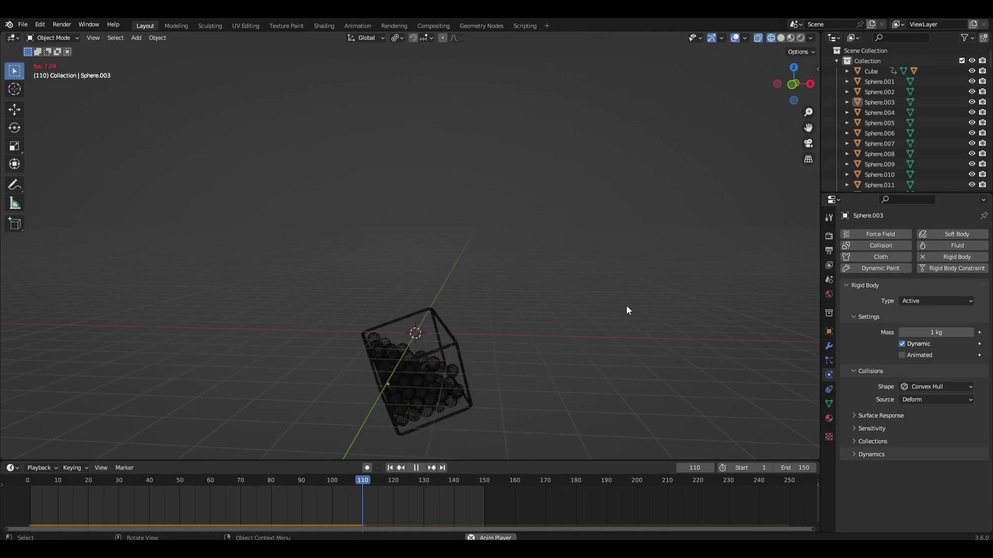
key("space")
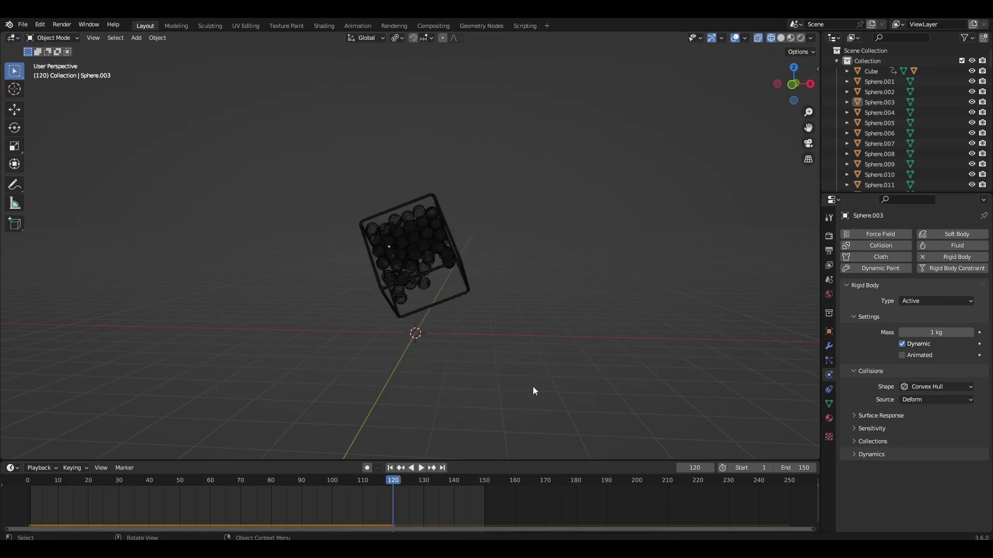
scroll(476, 370, "up", 2)
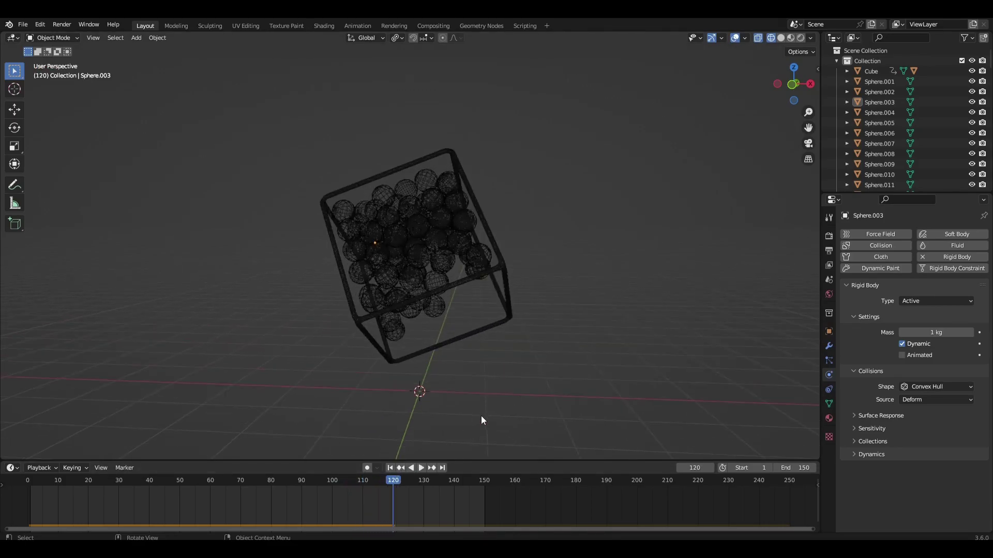
Set the render engine to Cycles on GPU Compute with viewport denoising enabled.
left_click(829, 236)
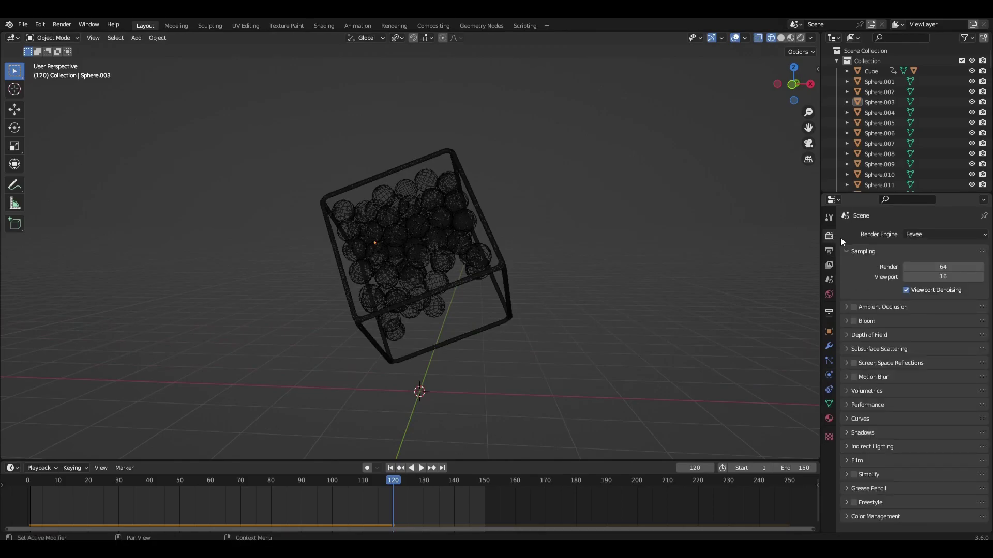
left_click(923, 234)
left_click(910, 267)
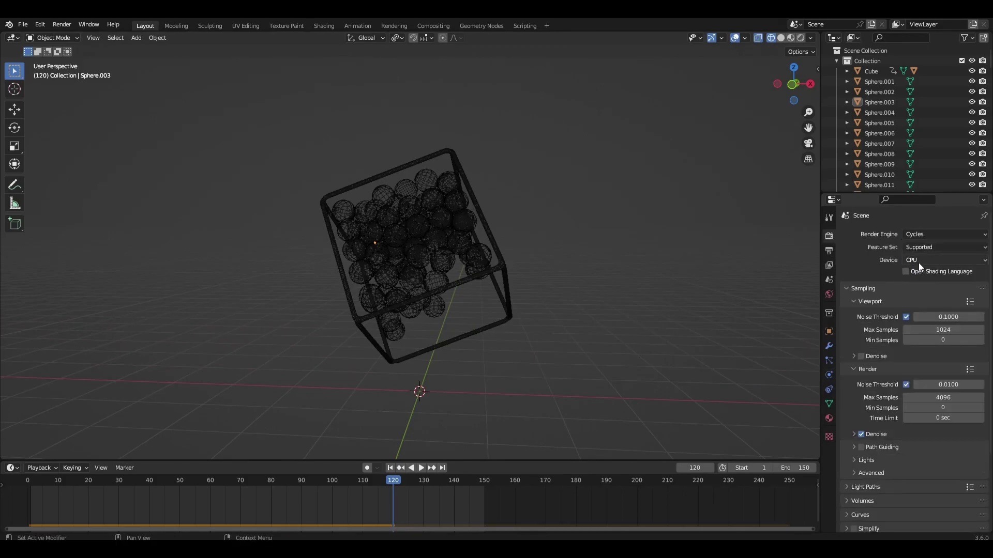
left_click(918, 261)
left_click(911, 282)
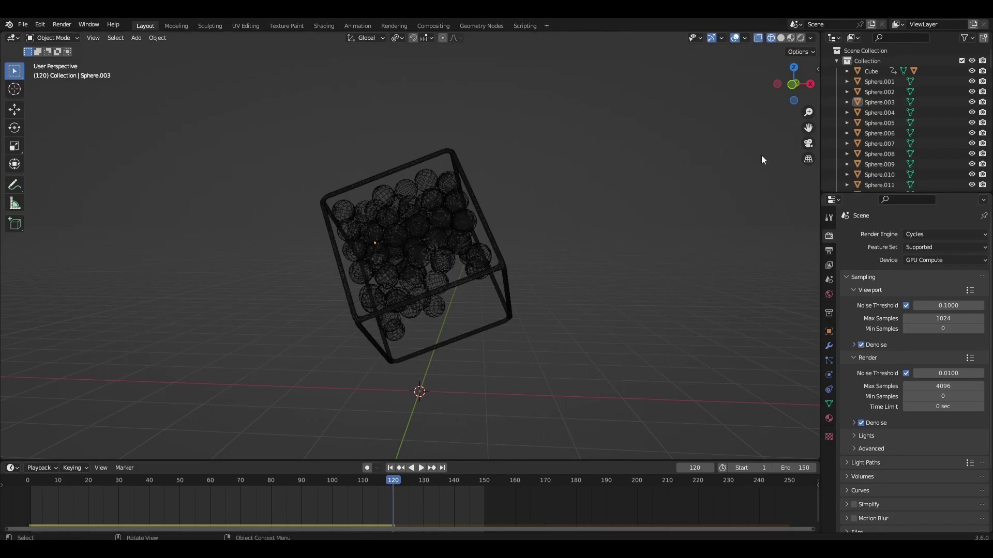
Enlarge the timeline area, turn it into a Shader Editor, and switch the viewport to material preview.
left_click_drag(555, 447, 574, 142)
left_click(11, 149)
left_click(27, 247)
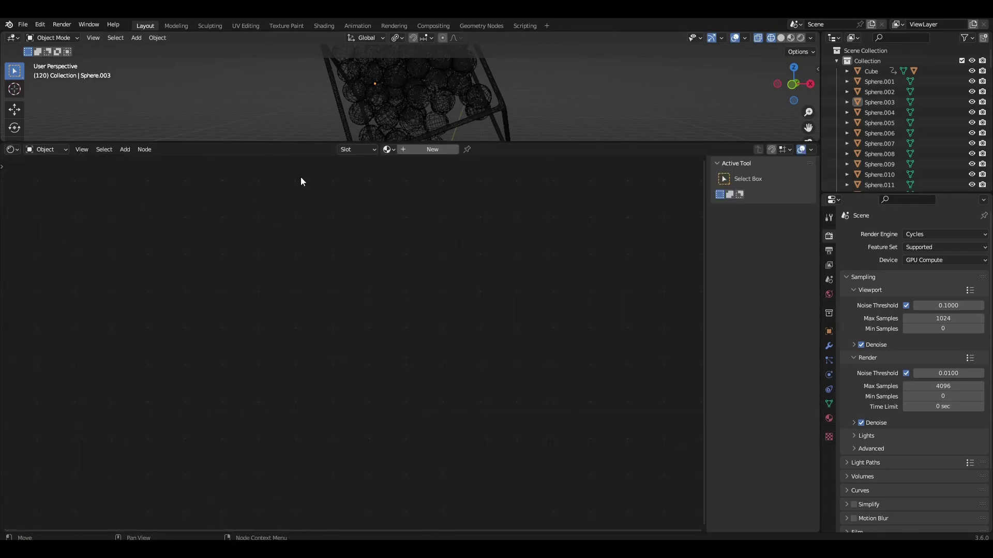
left_click(780, 38)
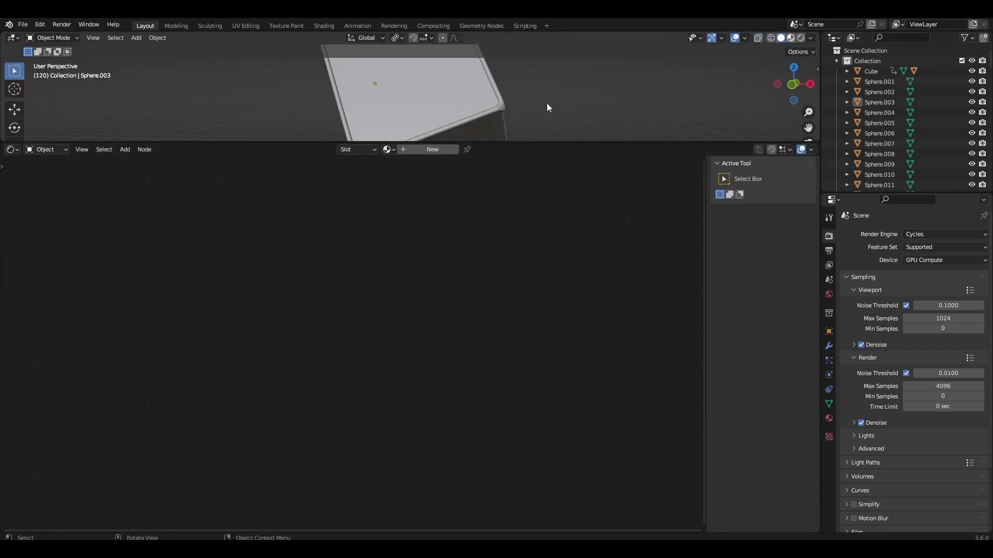
key("z")
key("2")
Give the cube's frame a new material with roughness 0.2.
left_click(502, 109)
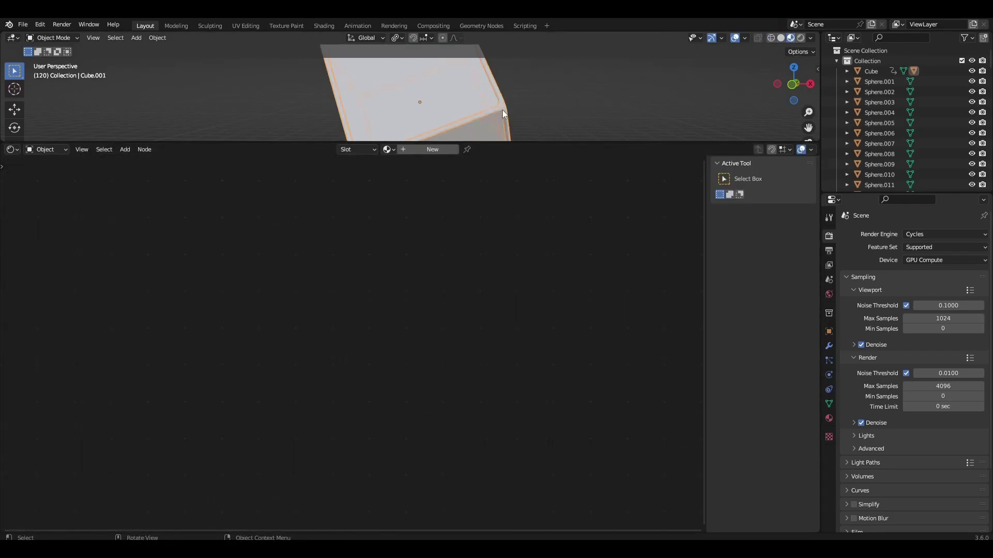
left_click(448, 149)
key("Home")
scroll(391, 354, "up", 2)
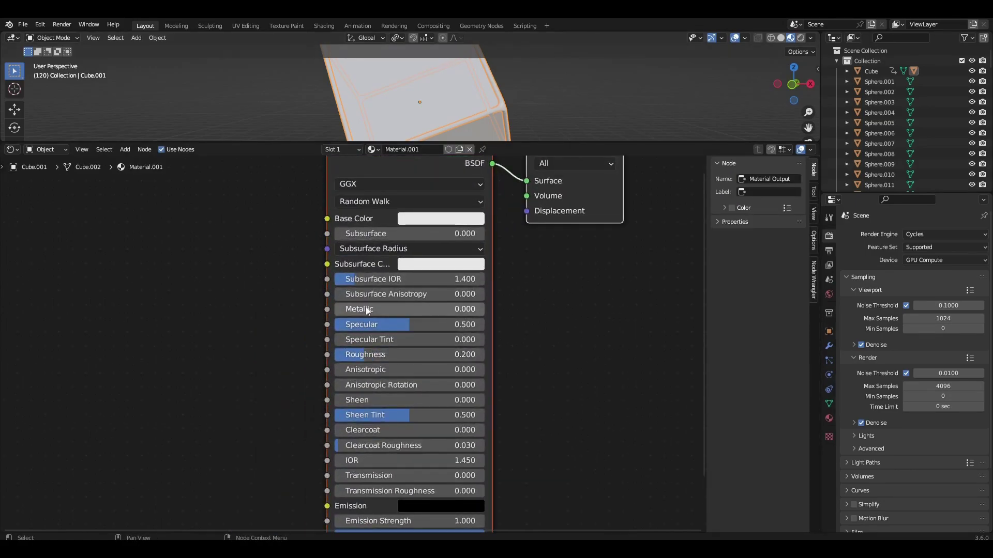
Give the inner cube a new material and replace its Principled BSDF with a Mix Shader connected to the output surface.
left_click(431, 85)
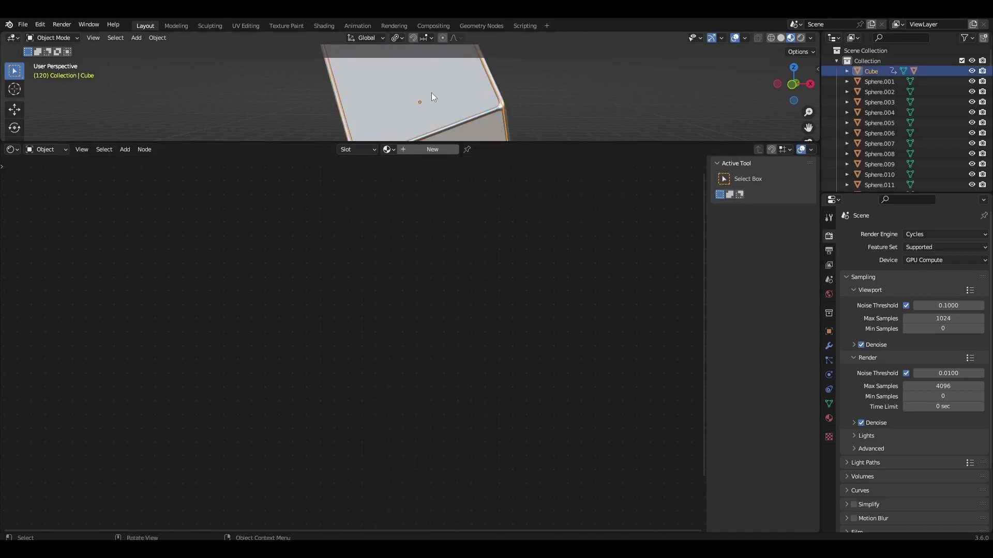
left_click(414, 150)
key("x")
middle_click_drag(410, 253, 420, 282)
scroll(420, 282, "up", 1)
key("shift+a")
left_click(422, 282)
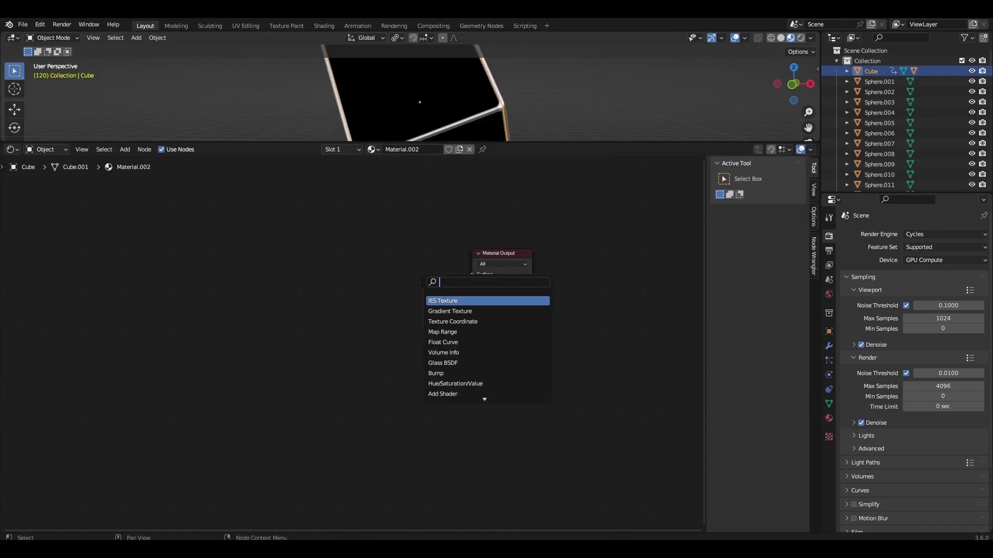
left_click(438, 321)
left_click(389, 307)
left_click_drag(467, 279, 471, 275)
Add a Glass BSDF and a Transparent BSDF and connect them to the Mix Shader's first and second shader inputs.
middle_click_drag(357, 284, 538, 320)
scroll(538, 320, "up", 2)
key("shift+a")
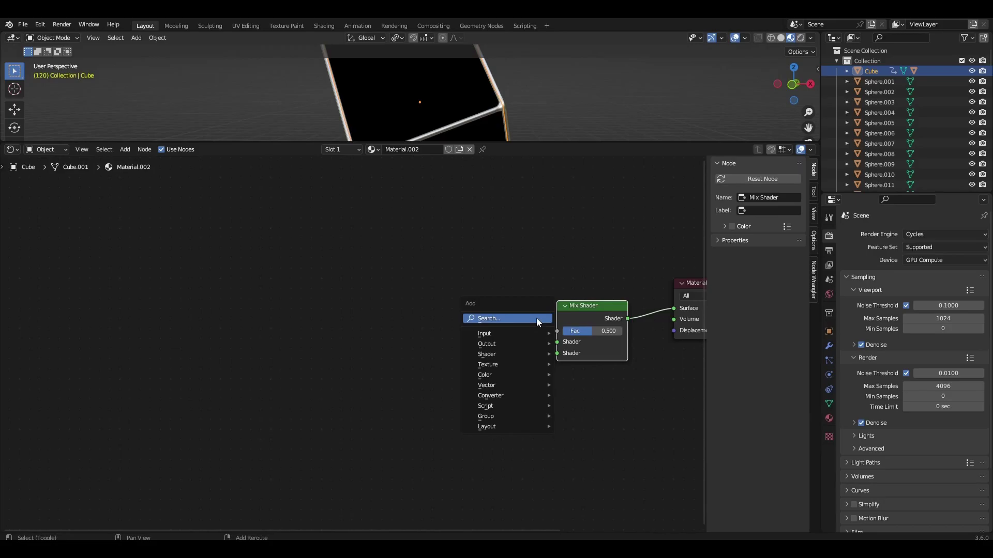
left_click(537, 319)
key("Return")
left_click(409, 280)
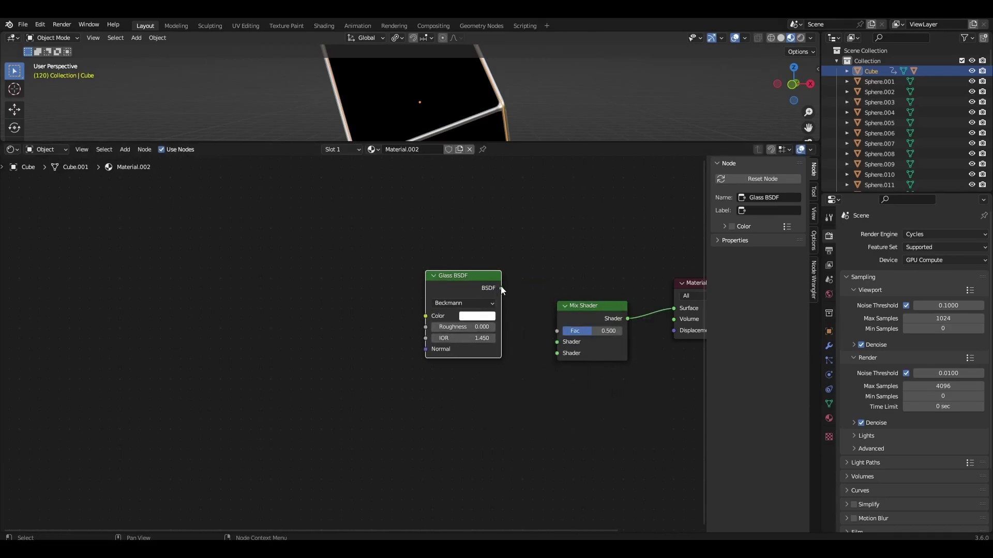
key("shift+a")
type("tra")
key("Return")
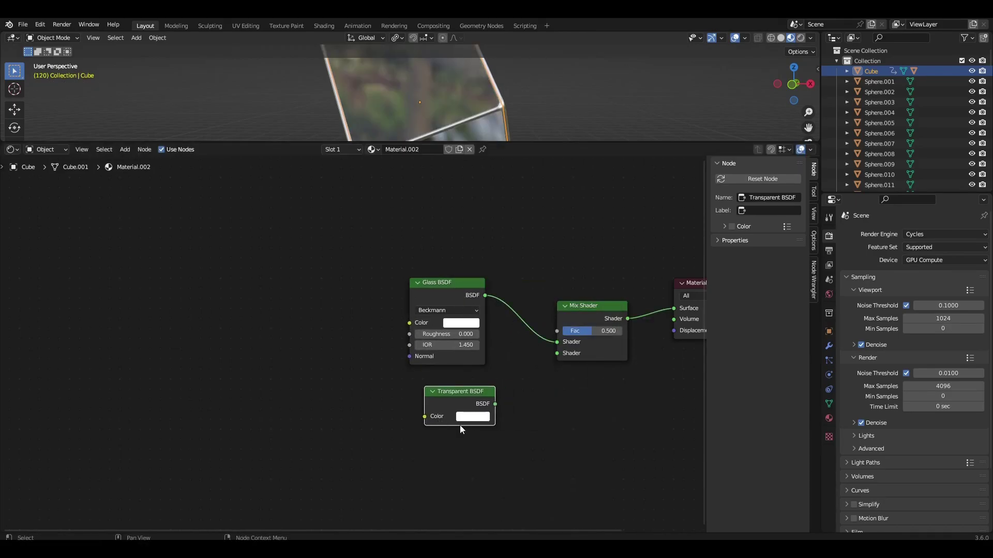
left_click_drag(553, 355, 556, 353)
Add a Light Path node above the shaders and connect its Transparent Depth to the Mix Shader's Fac.
middle_click_drag(518, 194, 454, 297)
key("shift+a")
left_click(454, 297)
type("l")
key("Return")
left_click(452, 314)
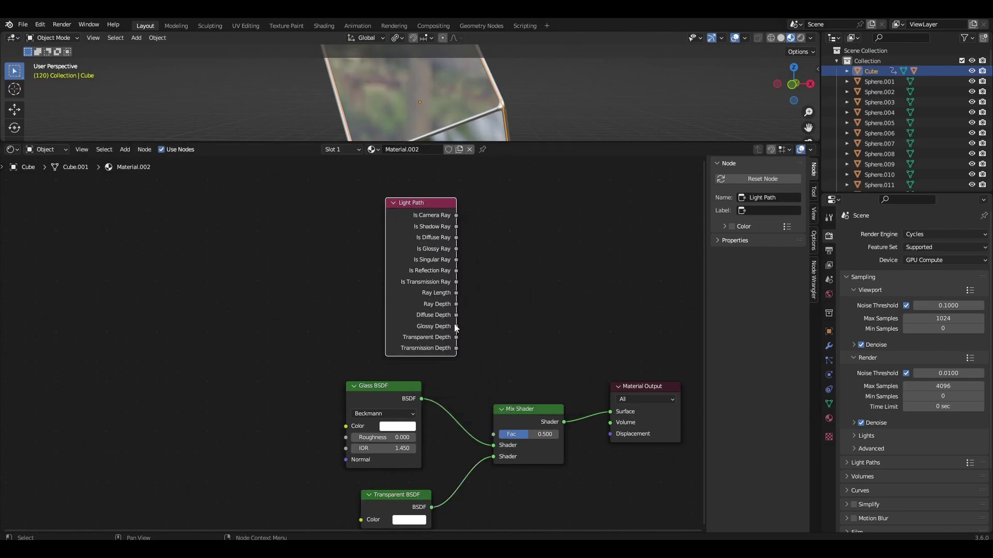
Resize the areas to give the 3D viewport more height above the Shader Editor.
left_click_drag(540, 142, 541, 427)
left_click(11, 434)
left_click(16, 436)
left_click_drag(175, 427, 289, 238)
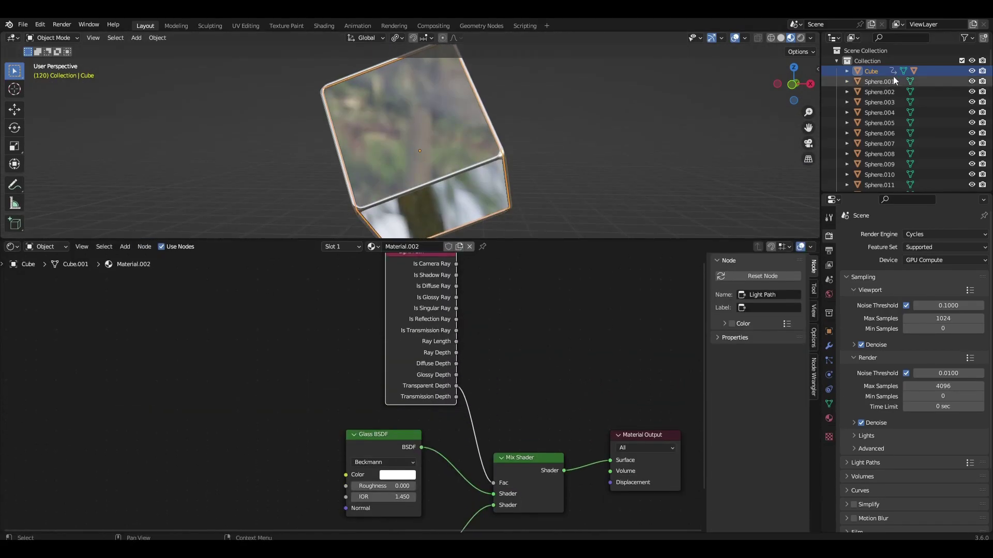
Select all spheres from Sphere.001 to Sphere.100 and create a new material on the active one.
left_click(882, 80)
scroll(881, 83, "down", 1)
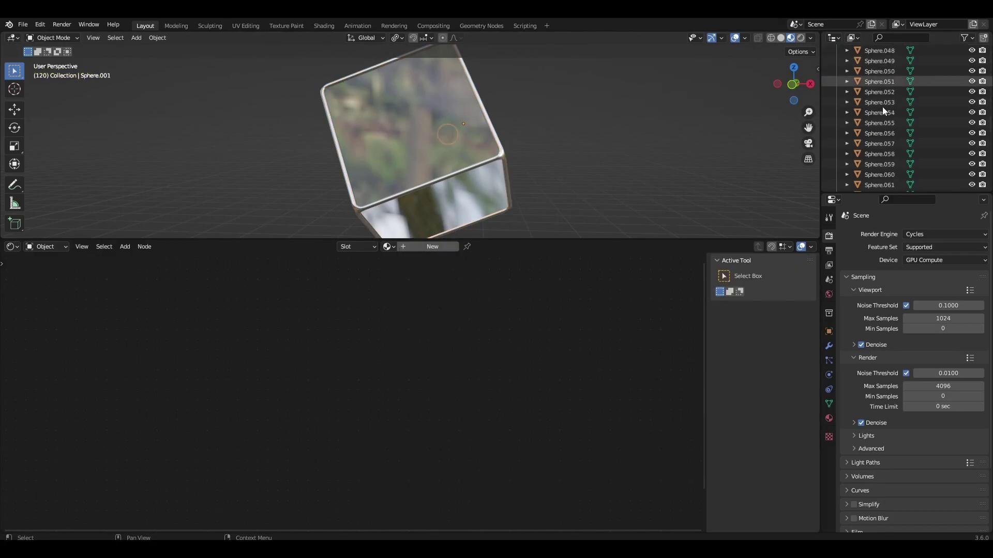
scroll(880, 113, "down", 20)
left_click(890, 179, "shift")
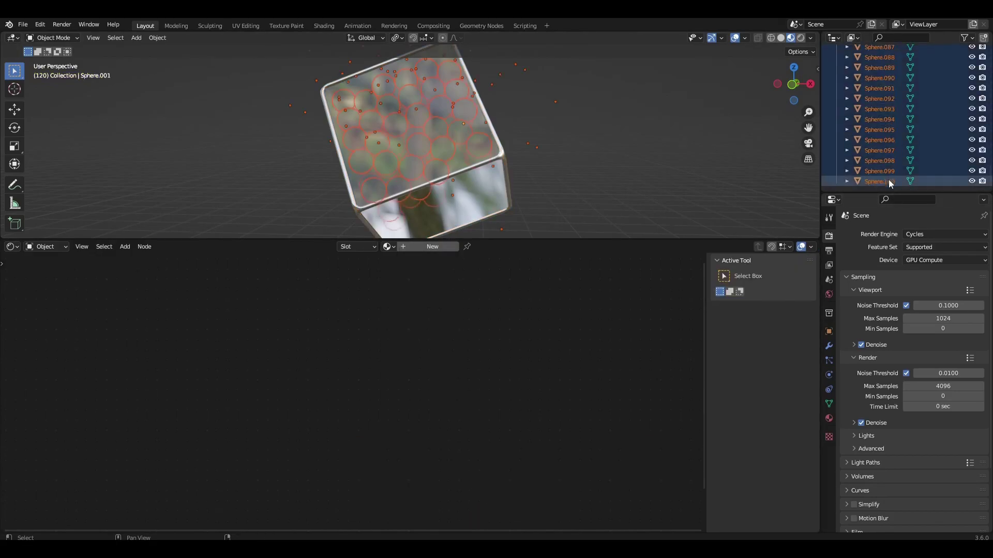
left_click(828, 417)
left_click(917, 278)
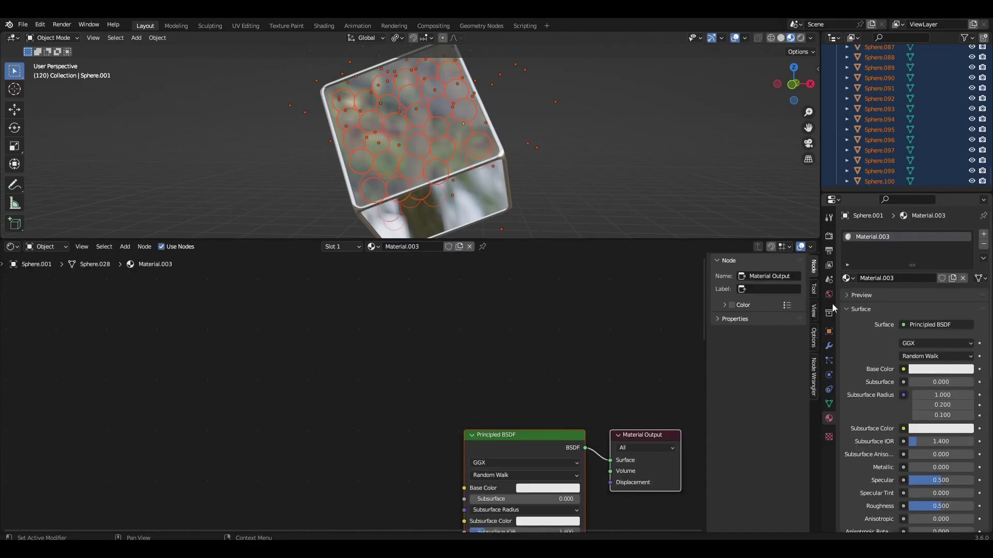
Show the viewport in rendered mode and set the sphere material's roughness to 0.3.
scroll(487, 399, "up", 3)
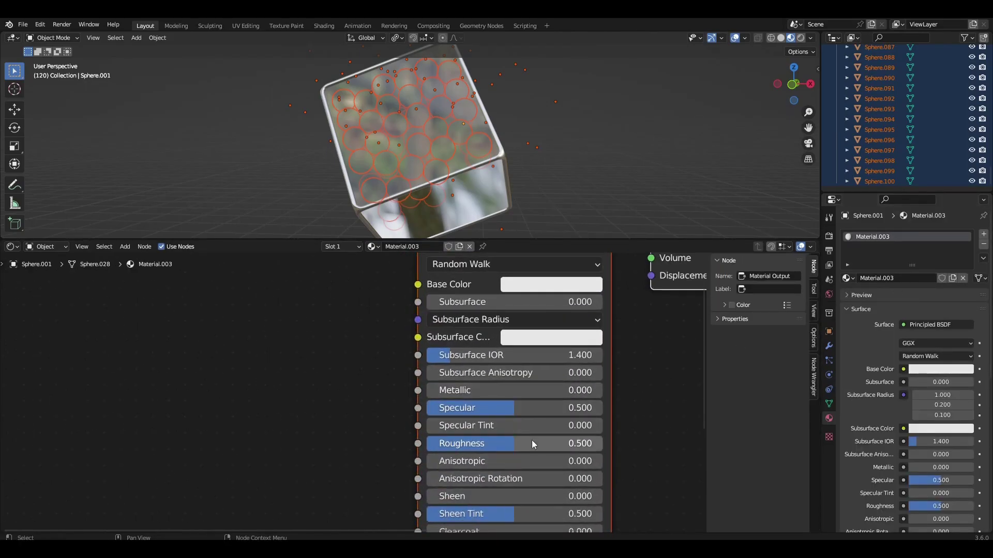
left_click(800, 38)
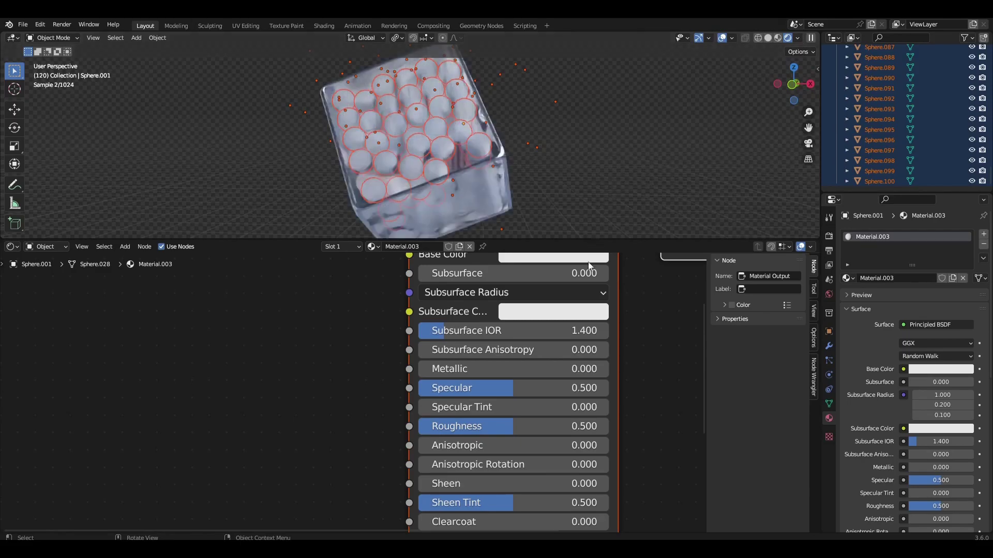
left_click_drag(512, 426, 475, 426, "ctrl")
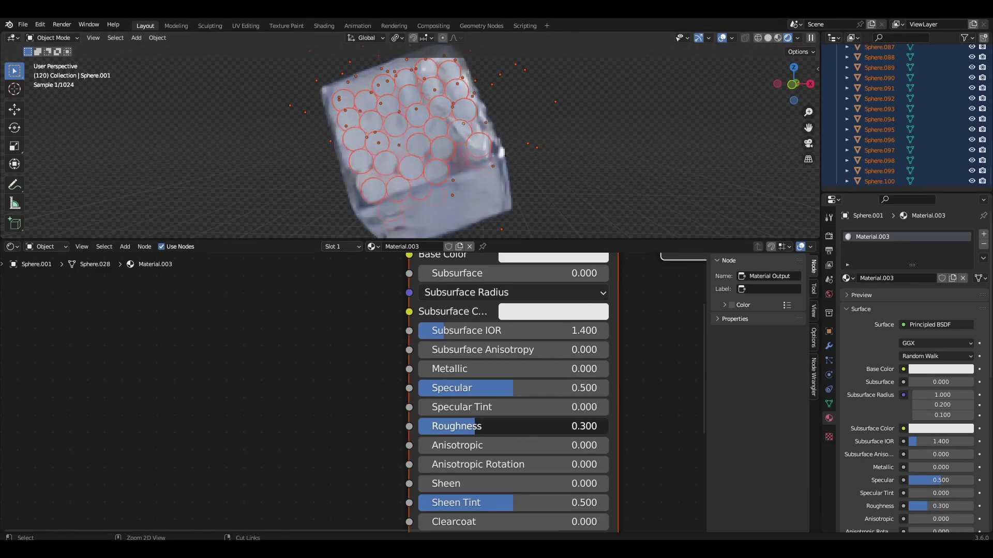
scroll(481, 400, "down", 1)
middle_click_drag(481, 402, 450, 455)
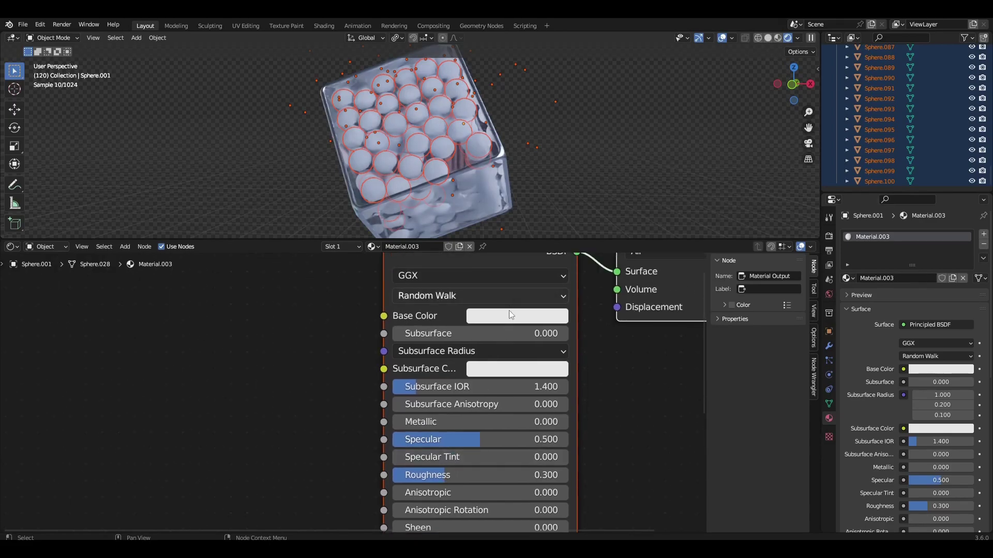
Set the sphere material's base color to a bright orange.
left_click(510, 315)
left_click_drag(516, 187, 508, 195)
left_click_drag(605, 94, 605, 85)
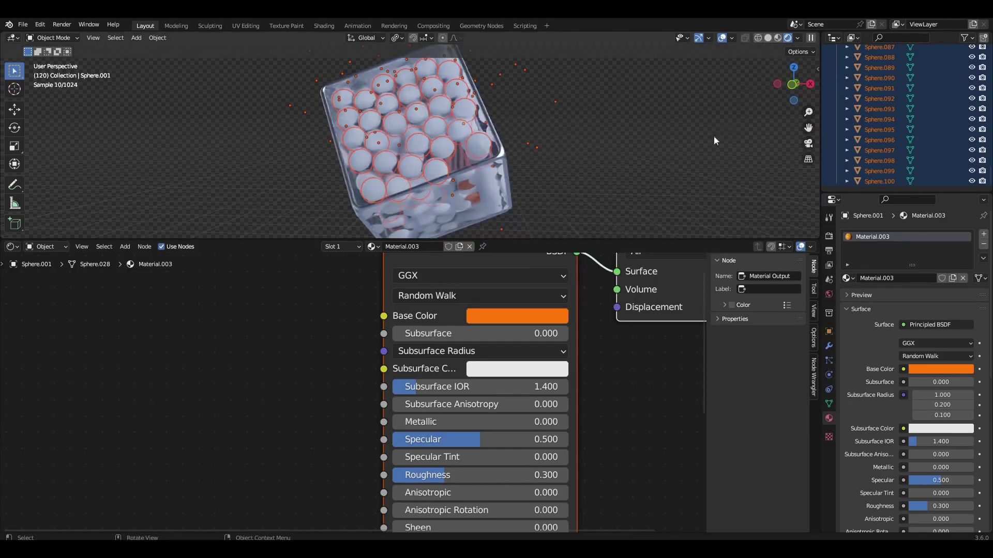
Open the sphere material slot's copy and paste options.
left_click(983, 258)
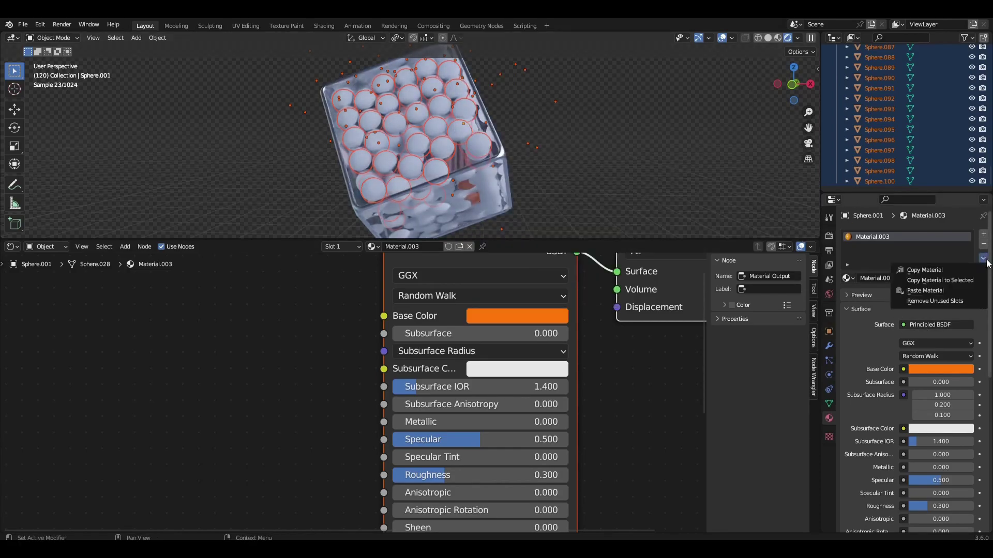